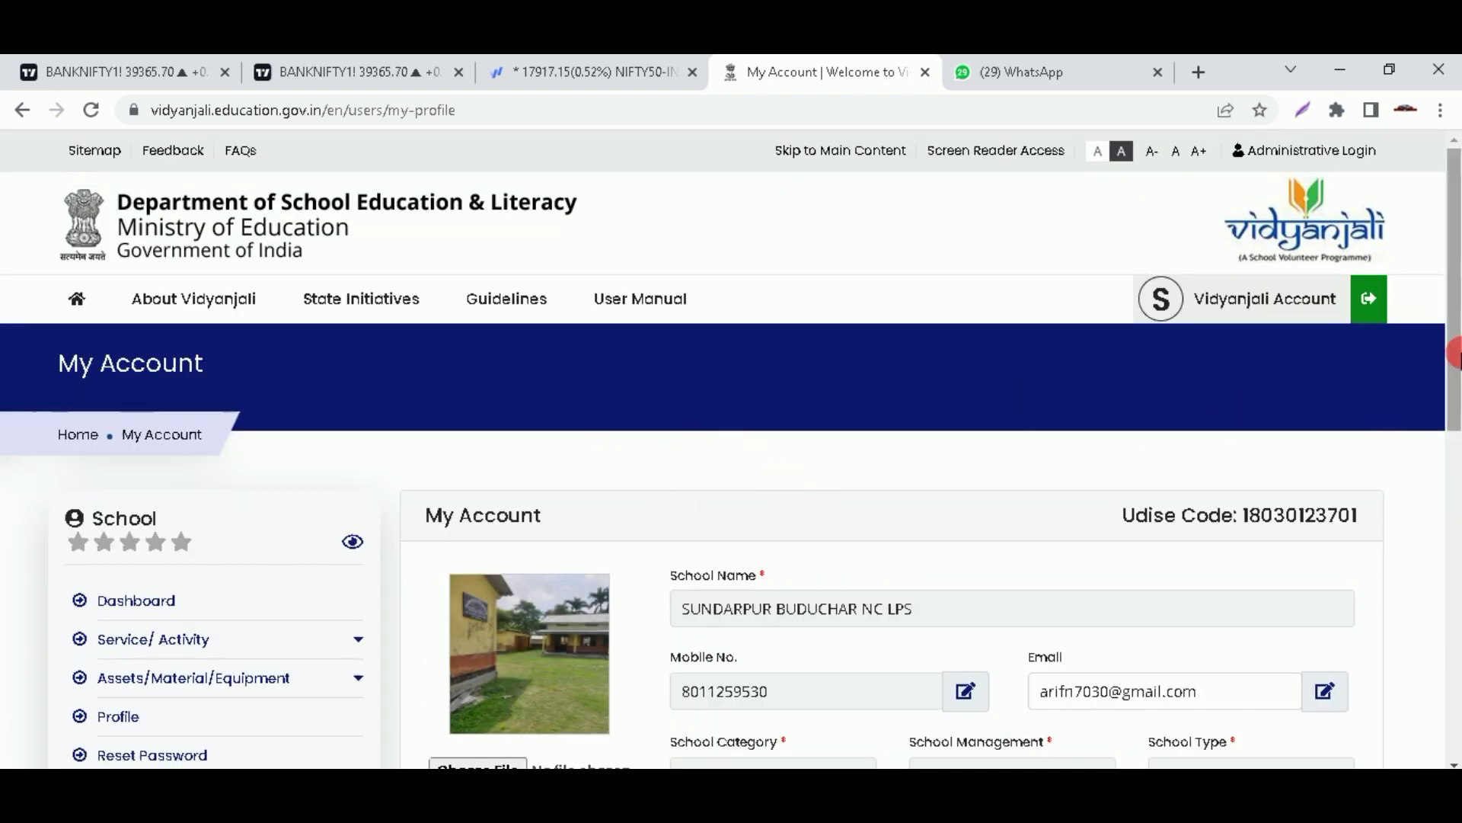
{"action": "left_click_drag", "start_coordinate": [1454, 359], "coordinate": [1455, 417]}
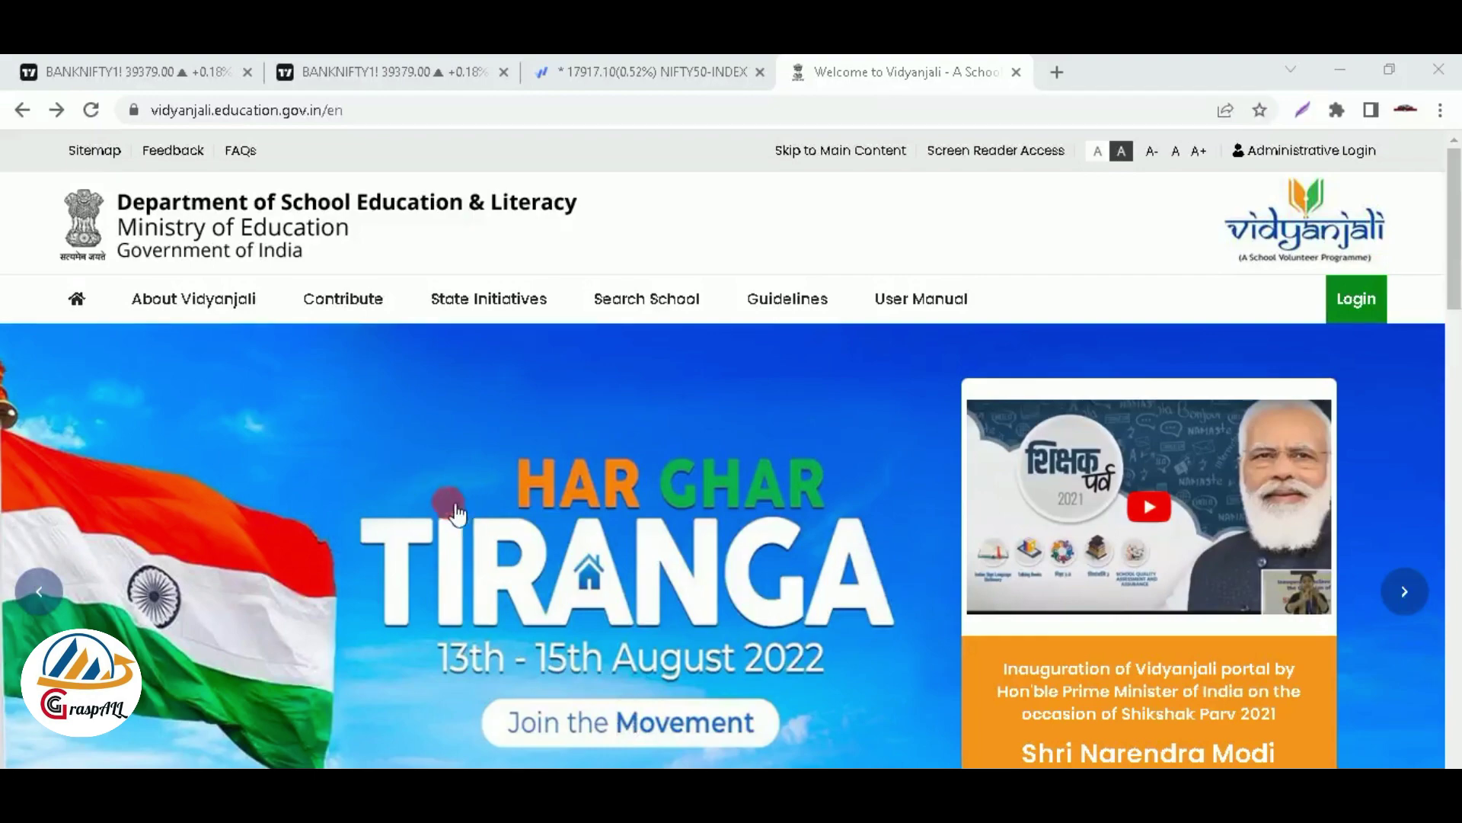
{"action": "left_click", "coordinate": [372, 113]}
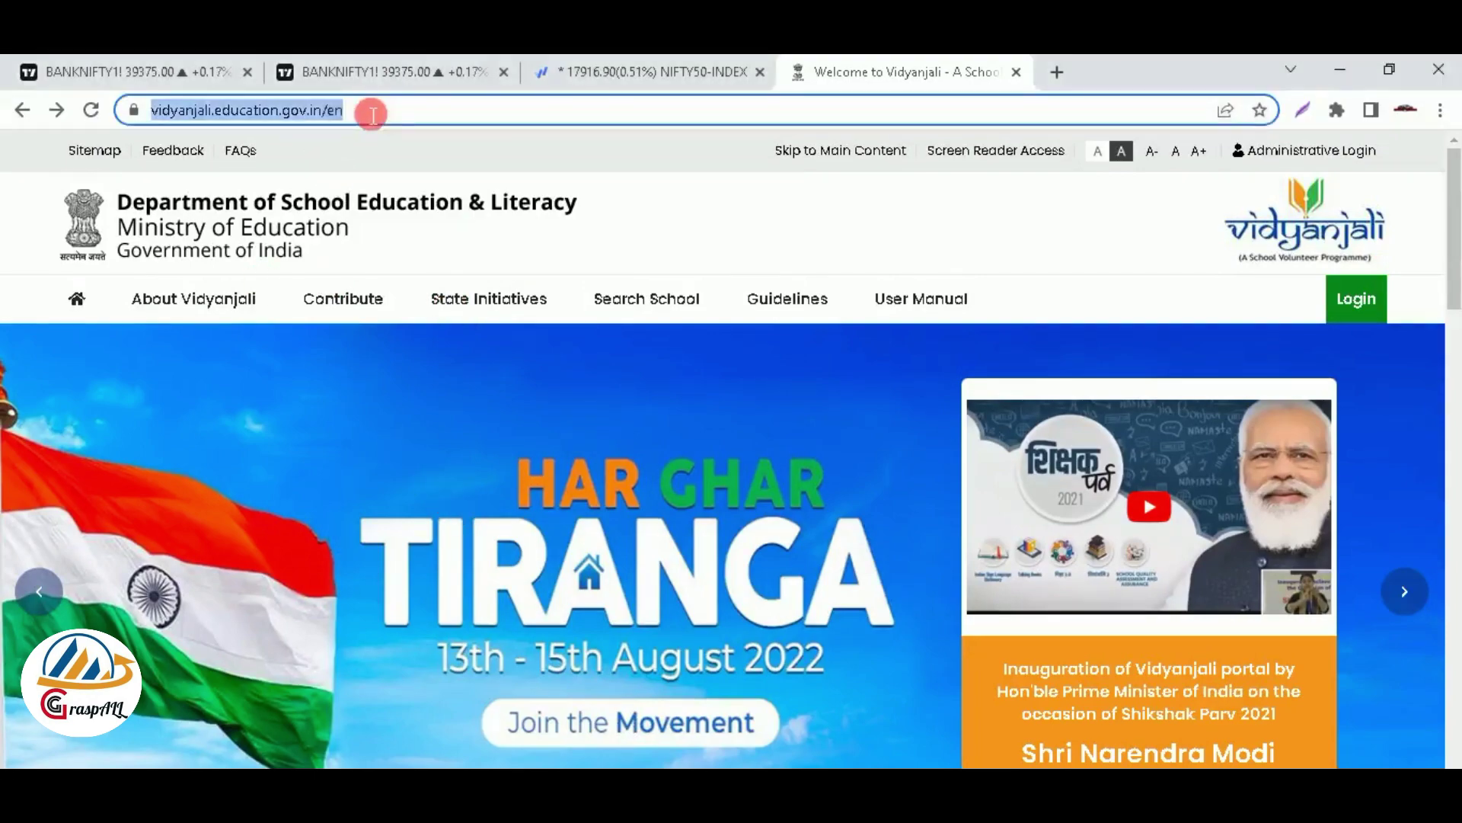
{"action": "left_click", "coordinate": [373, 114]}
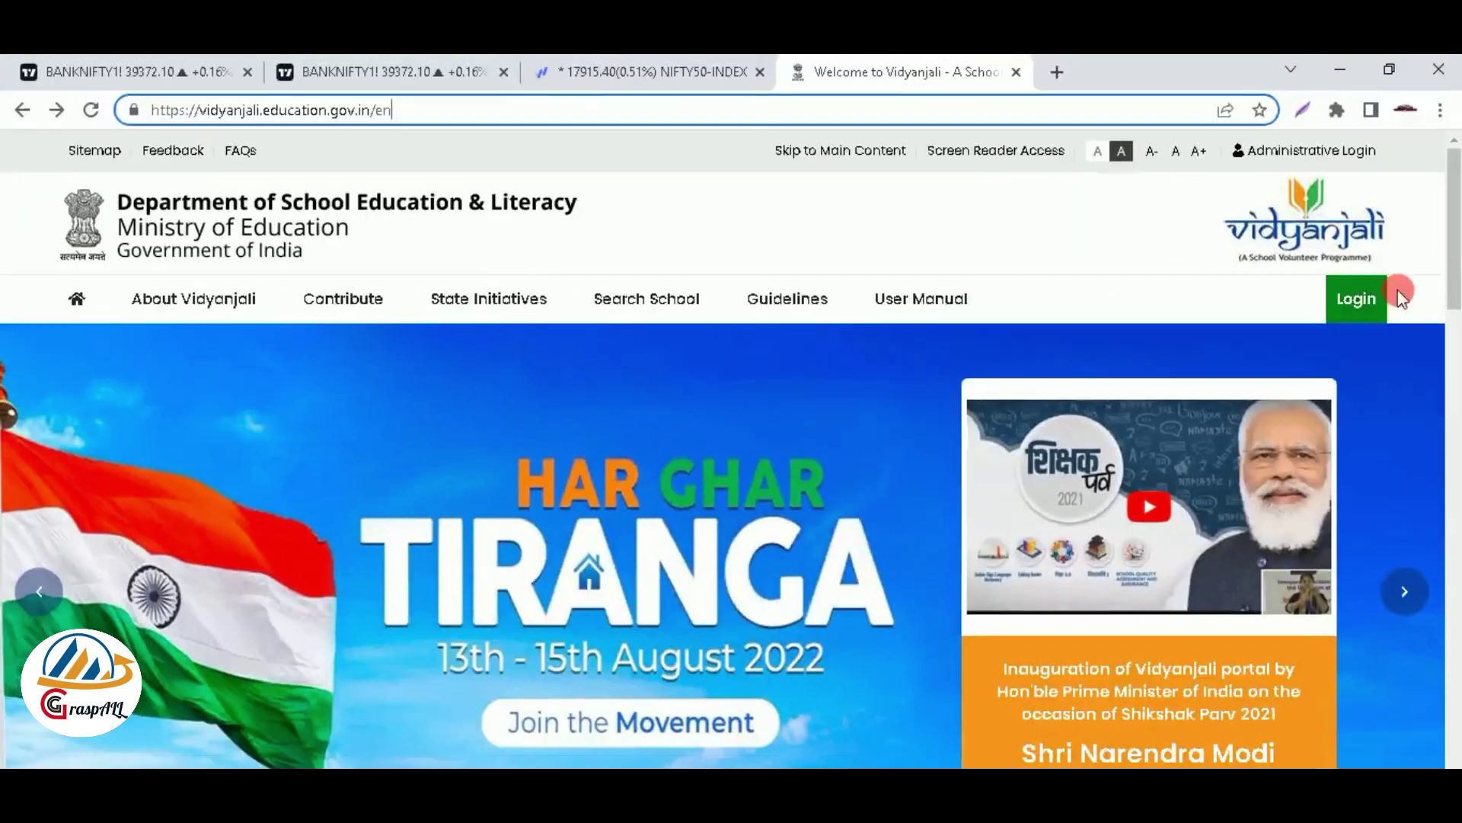
Open the Vidyanjali login page and select School as the login type
{"action": "left_click", "coordinate": [1291, 340]}
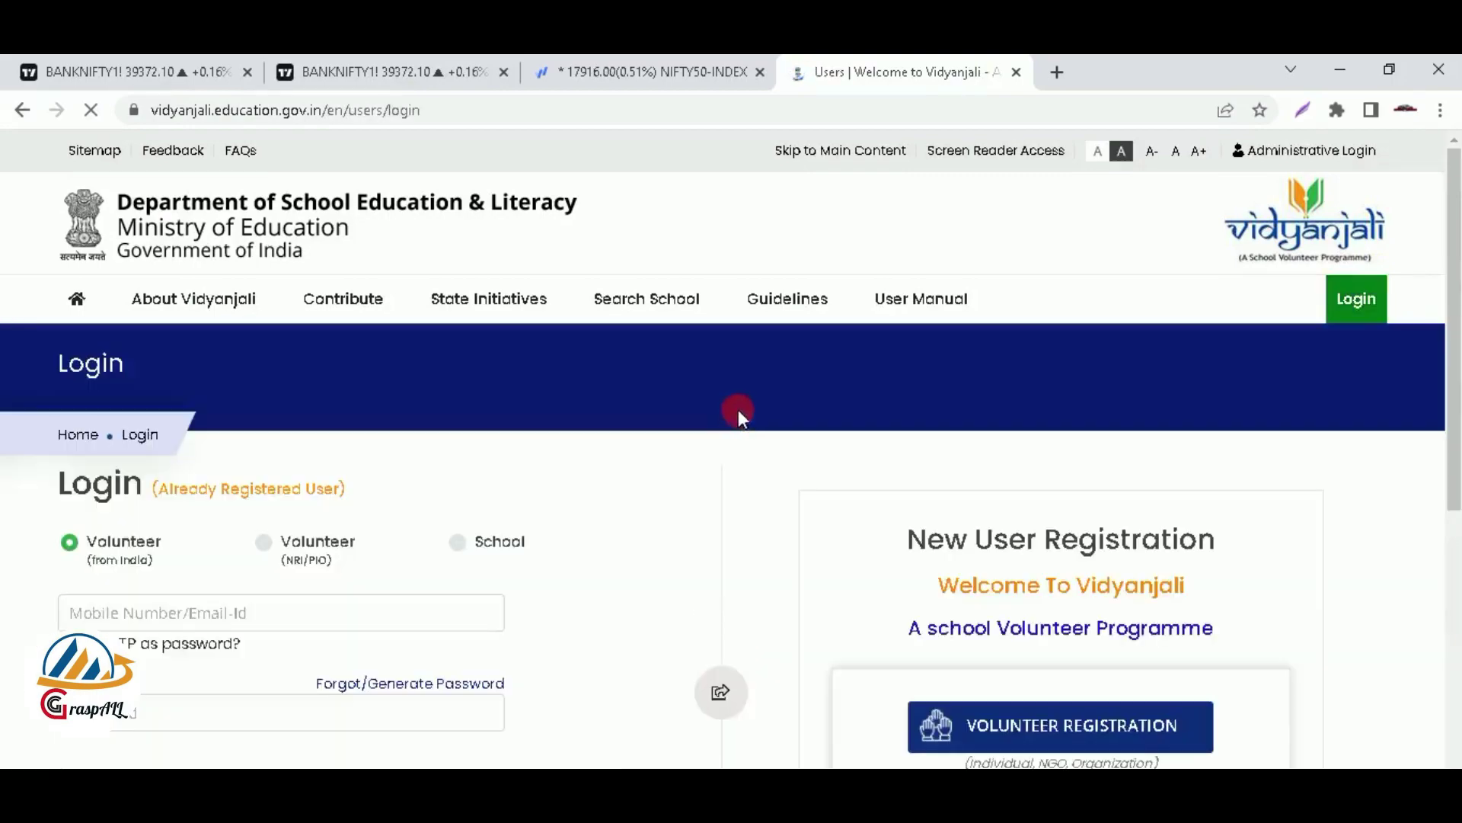
{"action": "scroll", "coordinate": [600, 540], "scroll_direction": "down", "scroll_amount": 7}
{"action": "scroll", "coordinate": [599, 541], "scroll_direction": "up", "scroll_amount": 3}
{"action": "scroll", "coordinate": [598, 541], "scroll_direction": "up", "scroll_amount": 4}
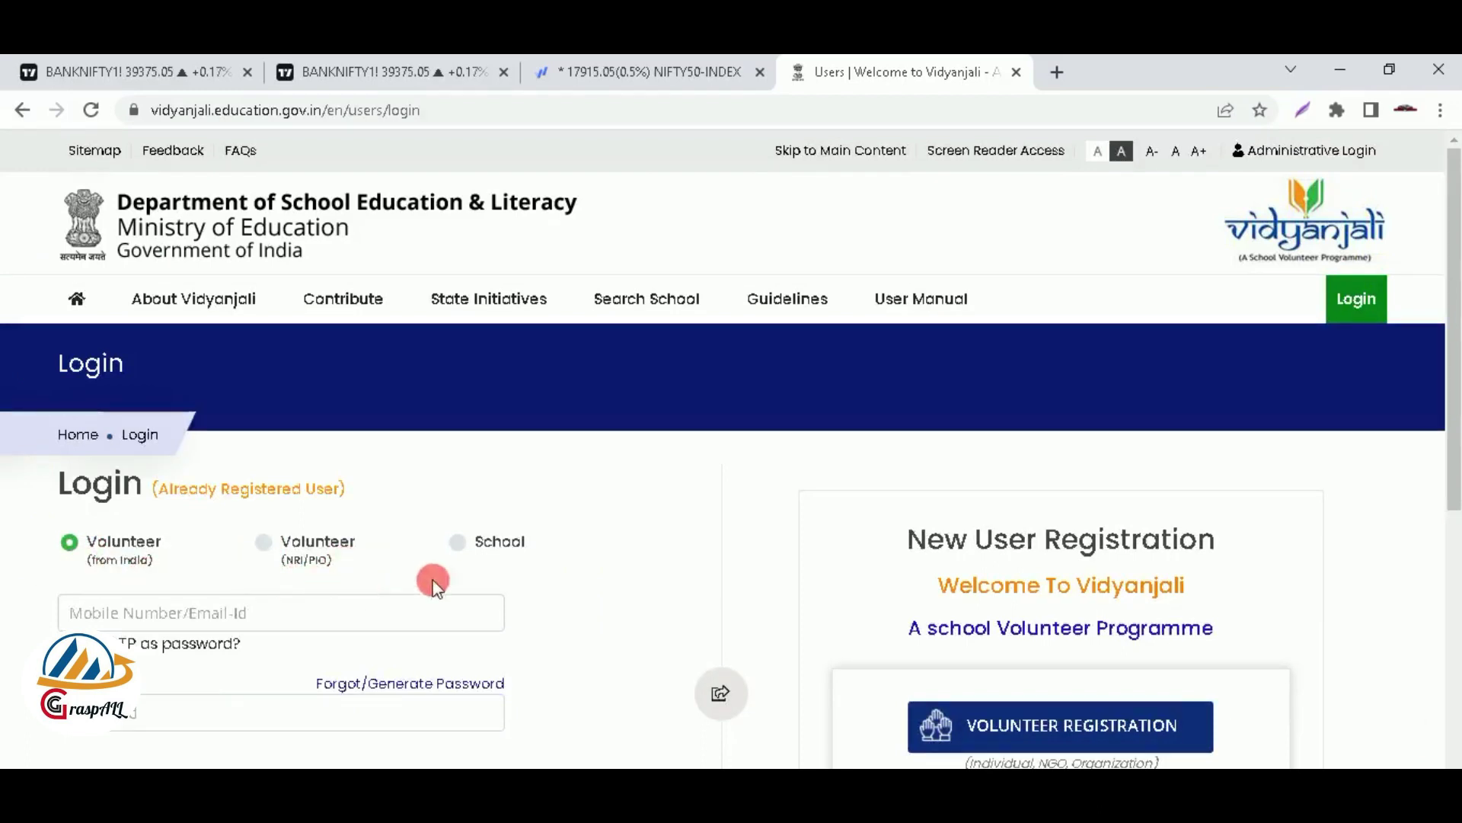
{"action": "left_click", "coordinate": [457, 543]}
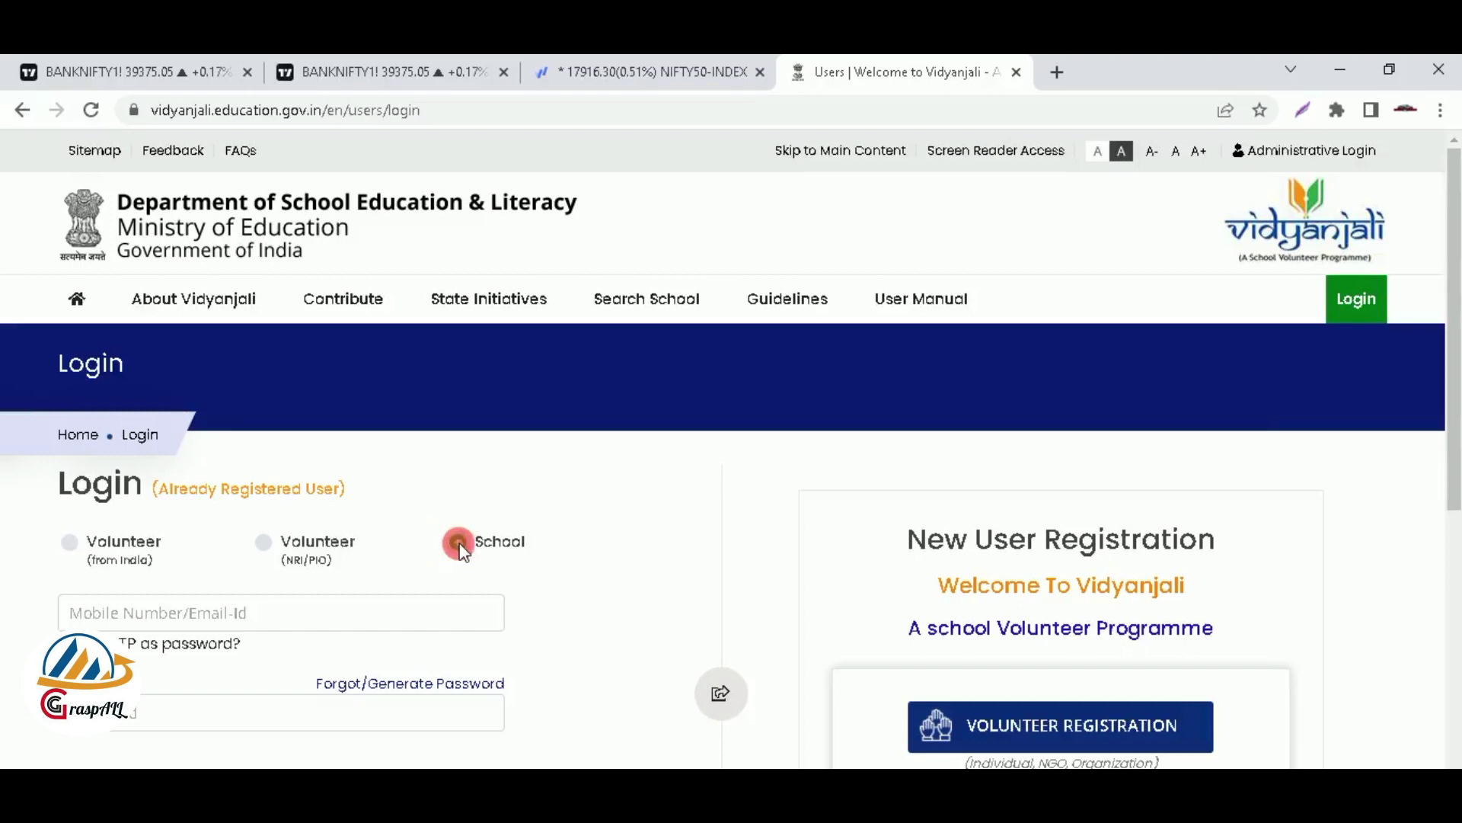
Open the School Registration form and submit the school's UDISE code together with the displayed captcha
{"action": "left_click_drag", "start_coordinate": [1449, 400], "coordinate": [1454, 558]}
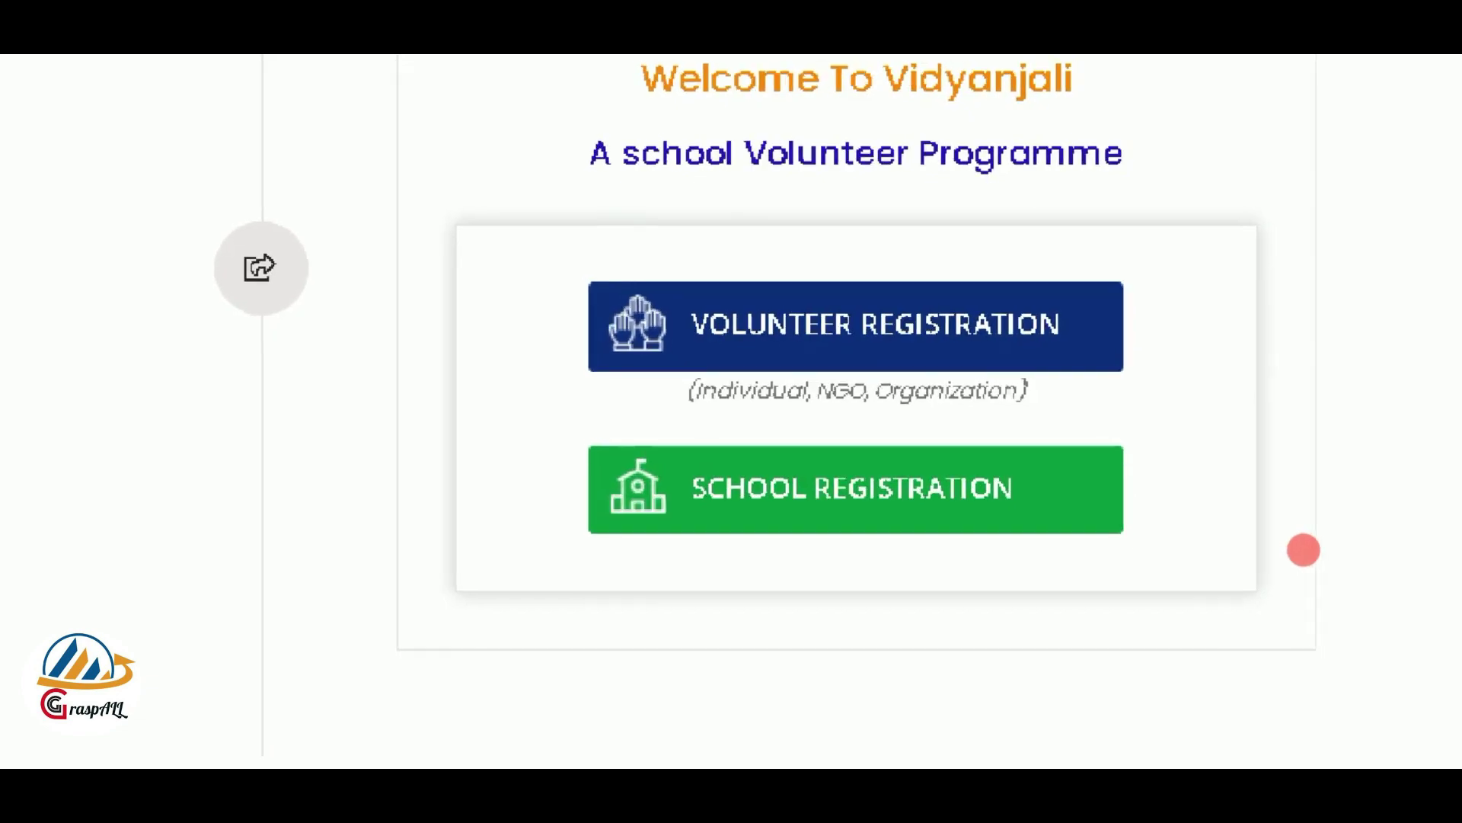
{"action": "left_click", "coordinate": [1079, 535]}
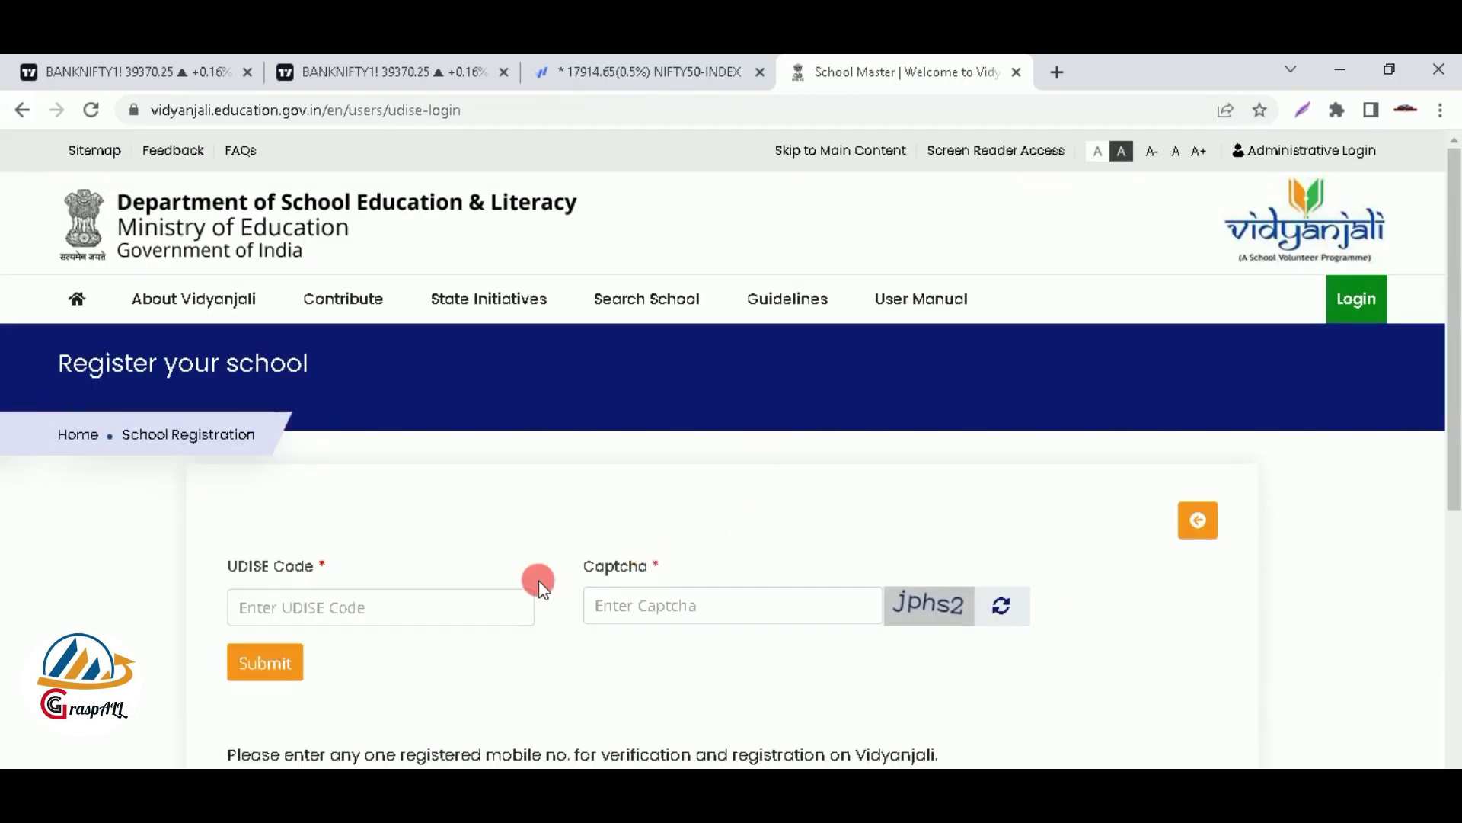
{"action": "left_click_drag", "start_coordinate": [1455, 454], "coordinate": [1453, 579]}
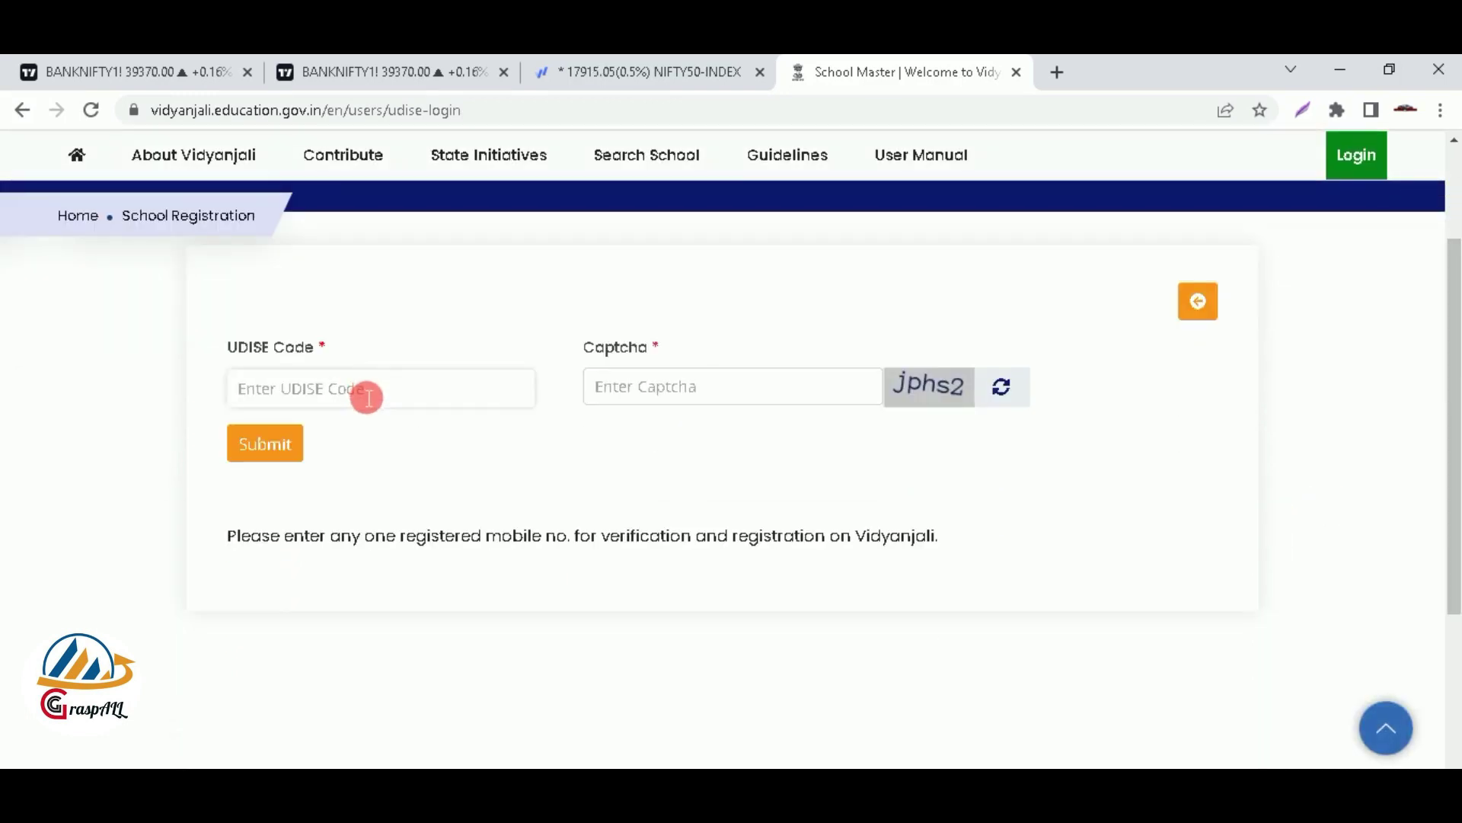
{"action": "left_click", "coordinate": [774, 397]}
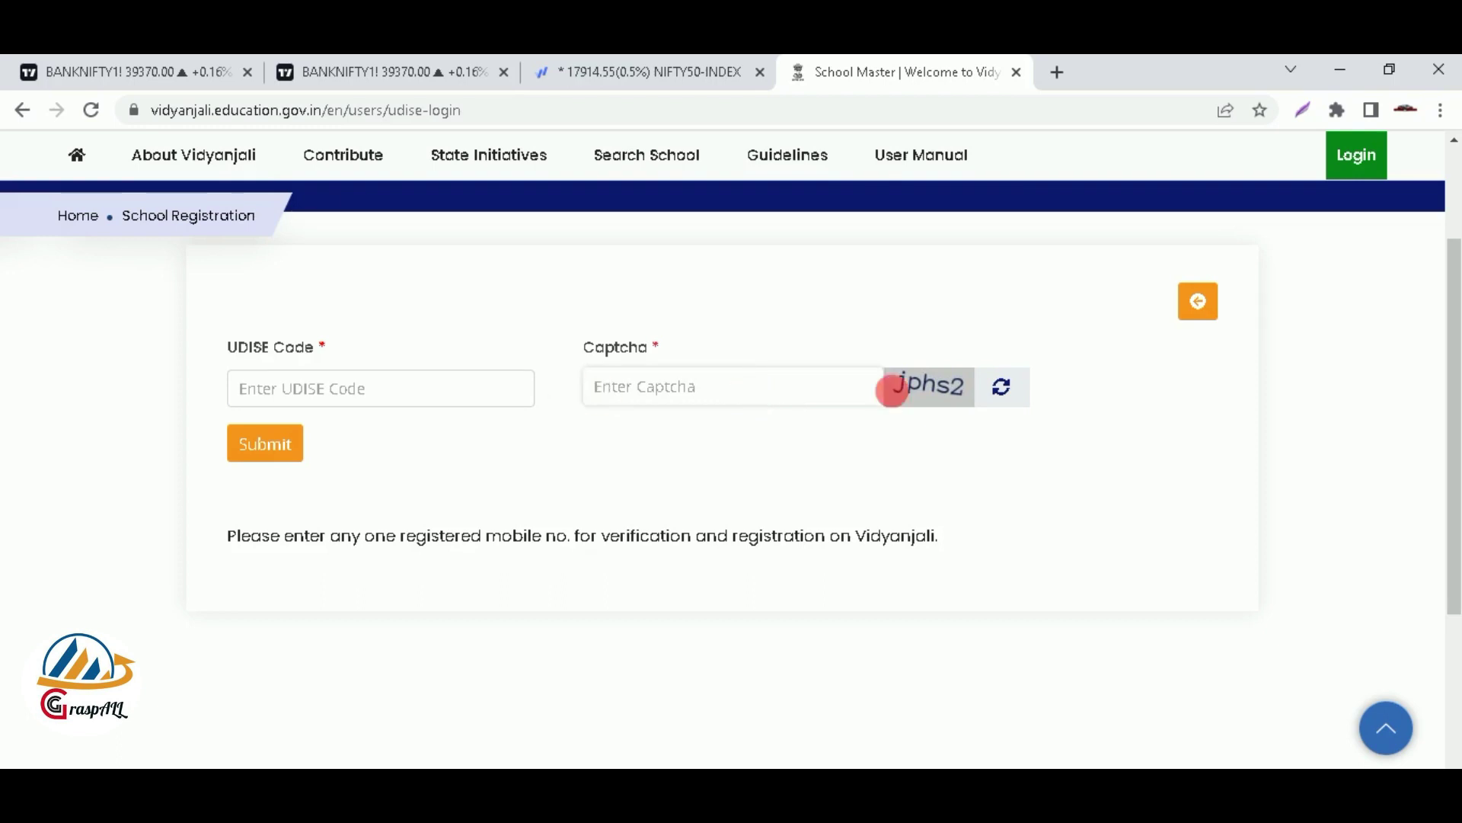
{"action": "left_click", "coordinate": [319, 393]}
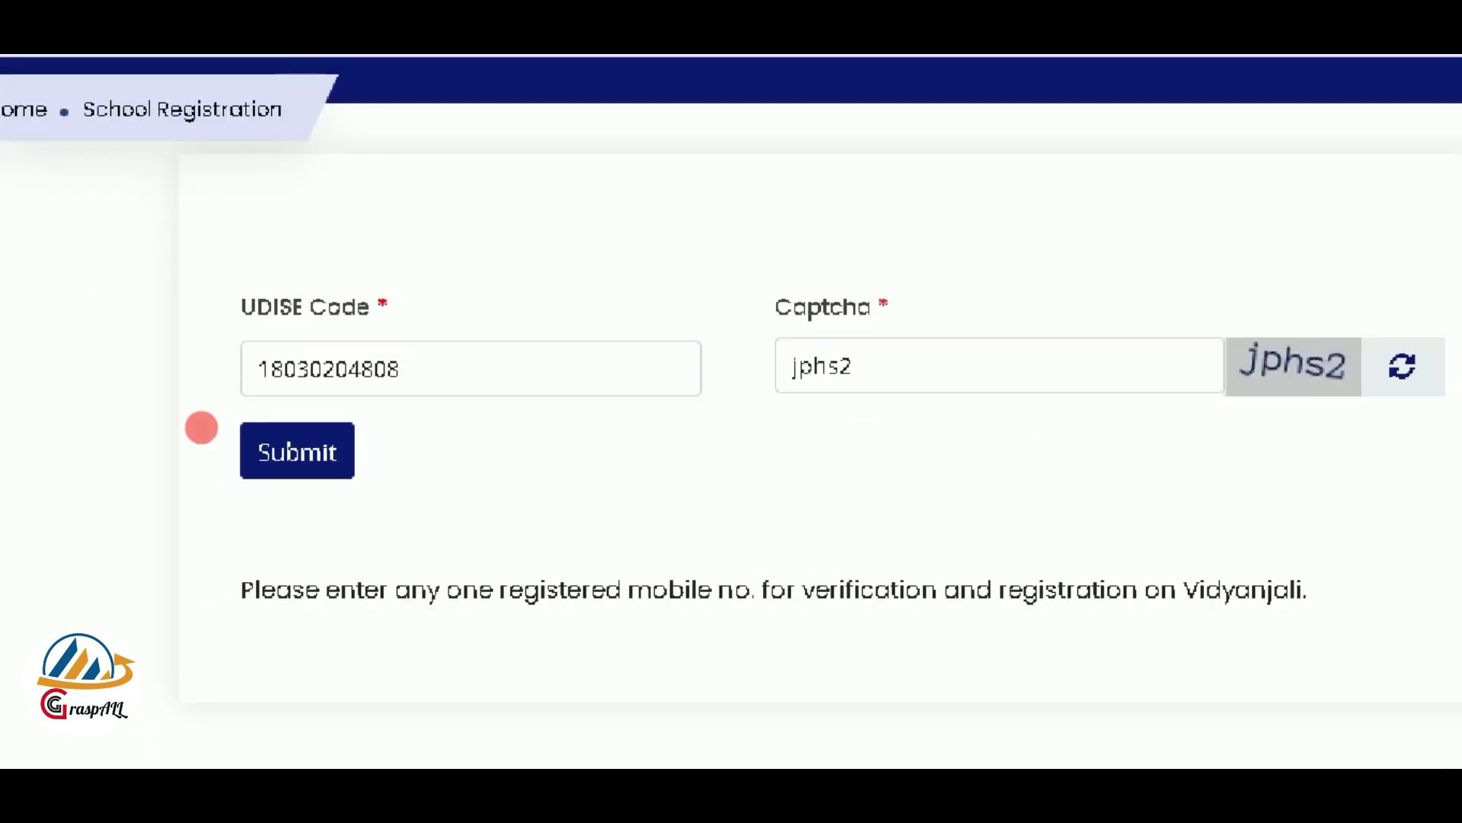
{"action": "left_click", "coordinate": [303, 460]}
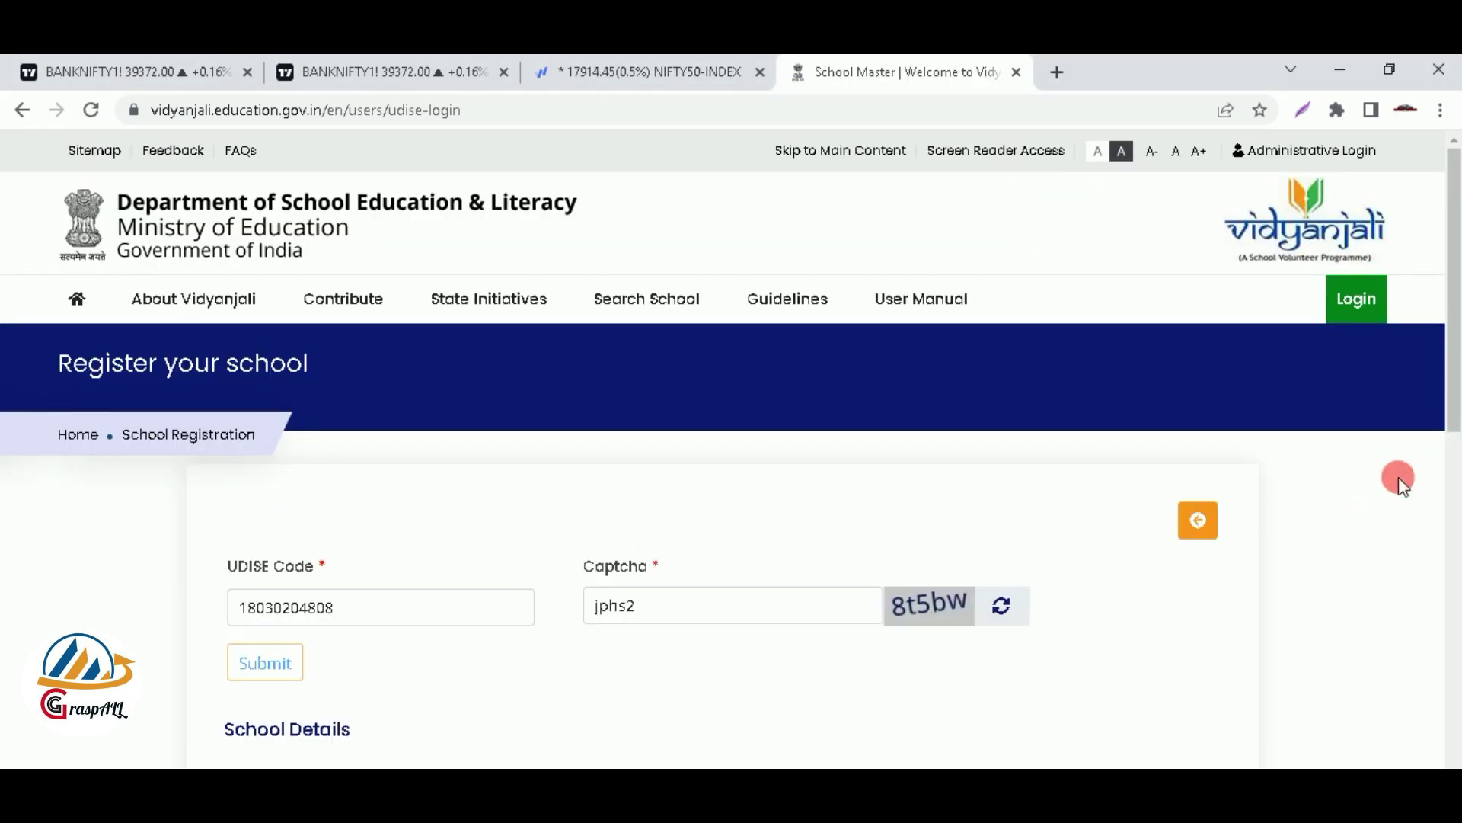
Enter the UDISE+ registered mobile number and the school's e-mail address, and request an OTP
{"action": "left_click_drag", "start_coordinate": [1452, 409], "coordinate": [1455, 624]}
{"action": "left_click", "coordinate": [272, 573]}
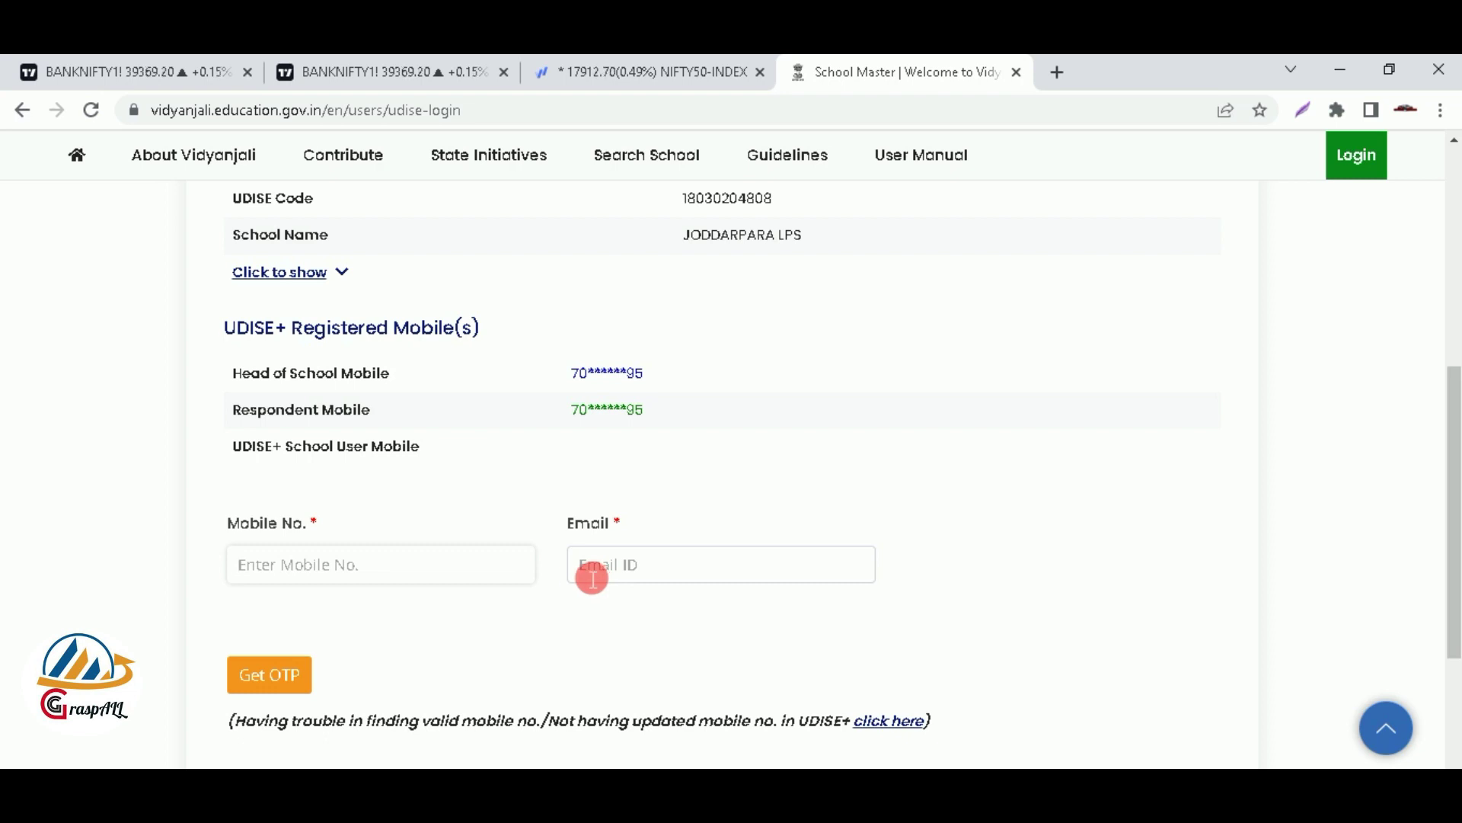
{"action": "left_click", "coordinate": [297, 588]}
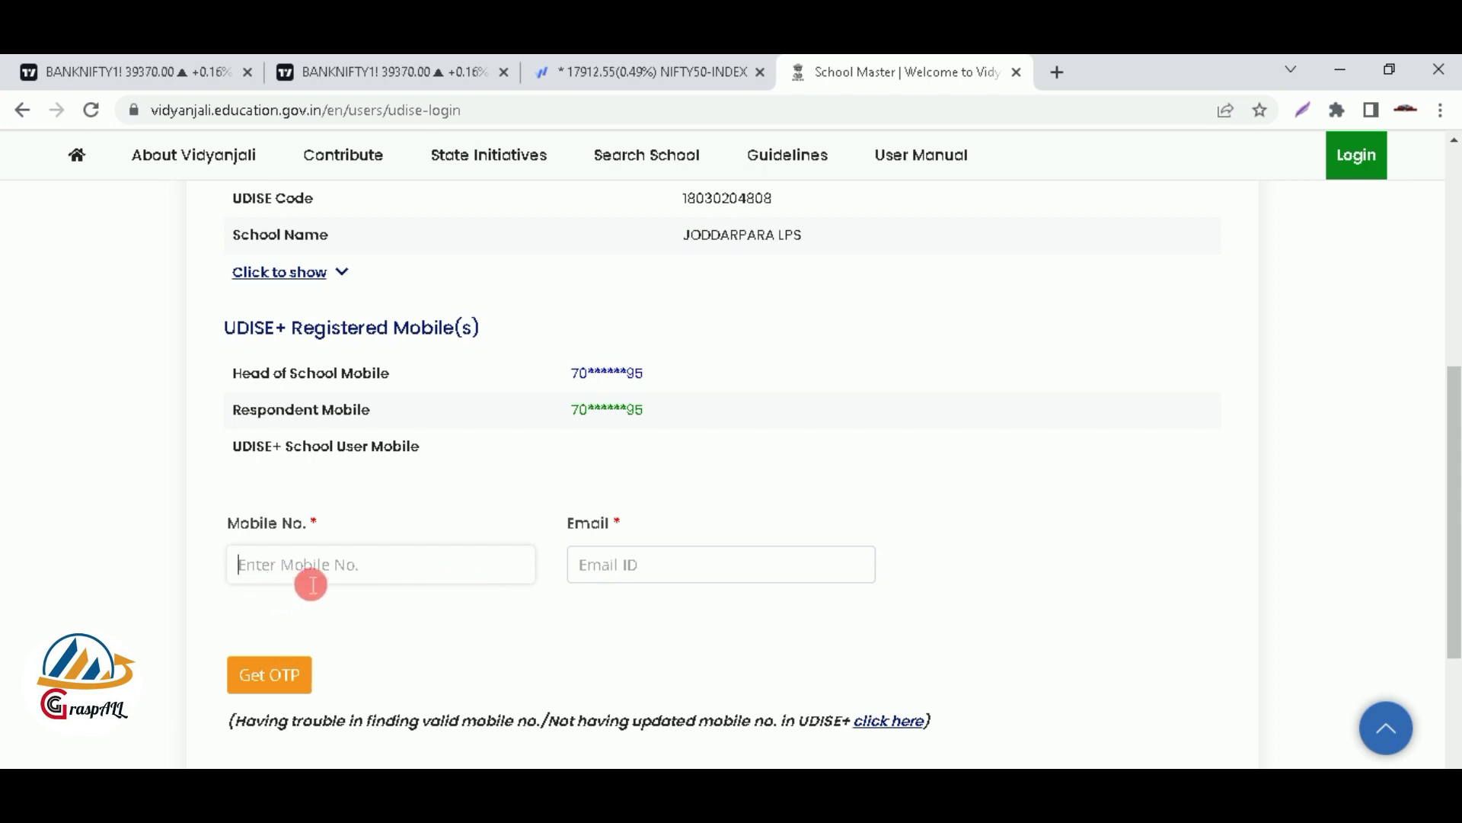
{"action": "left_click", "coordinate": [472, 667]}
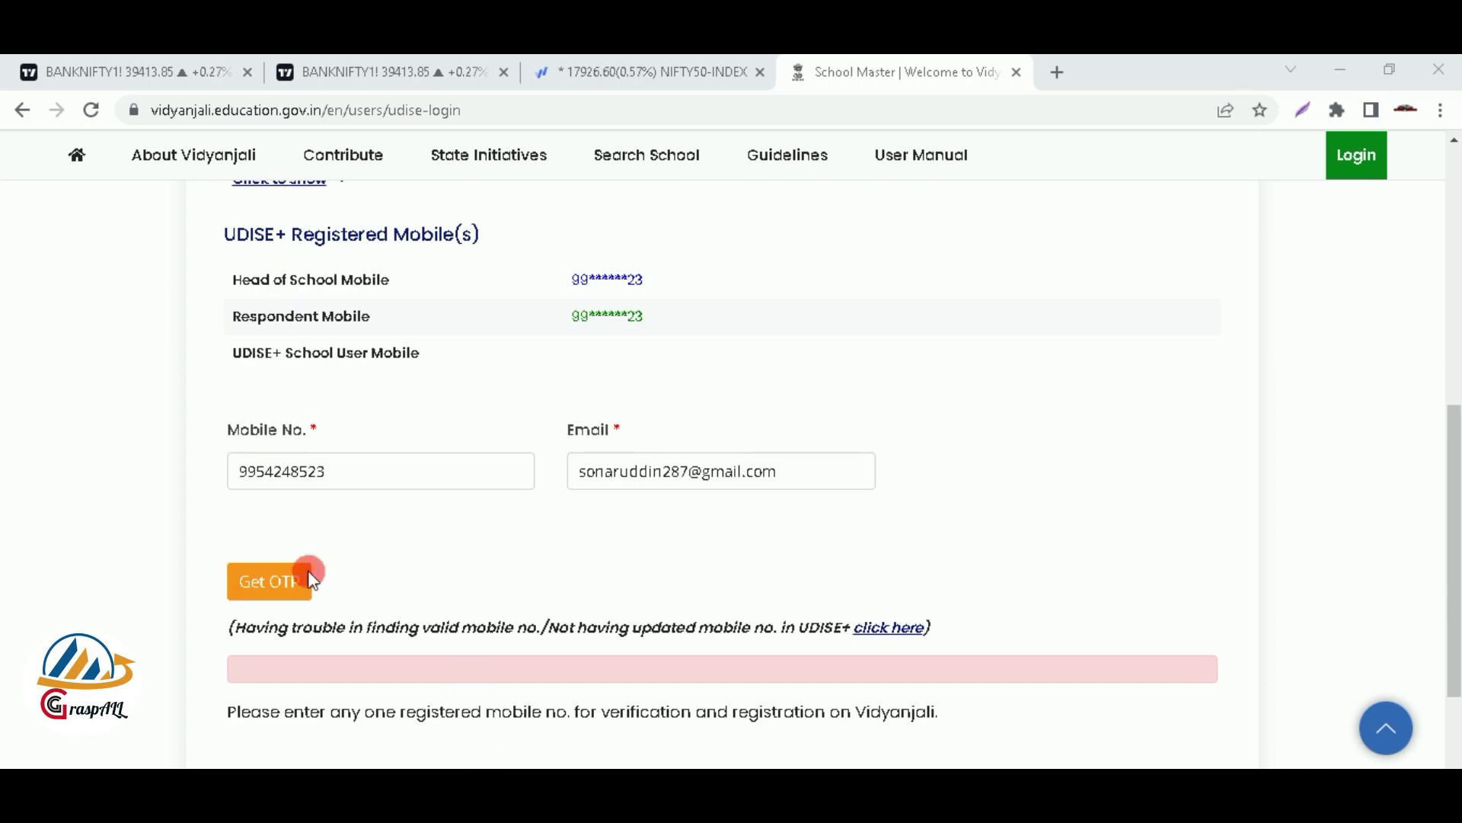
{"action": "left_click", "coordinate": [349, 460]}
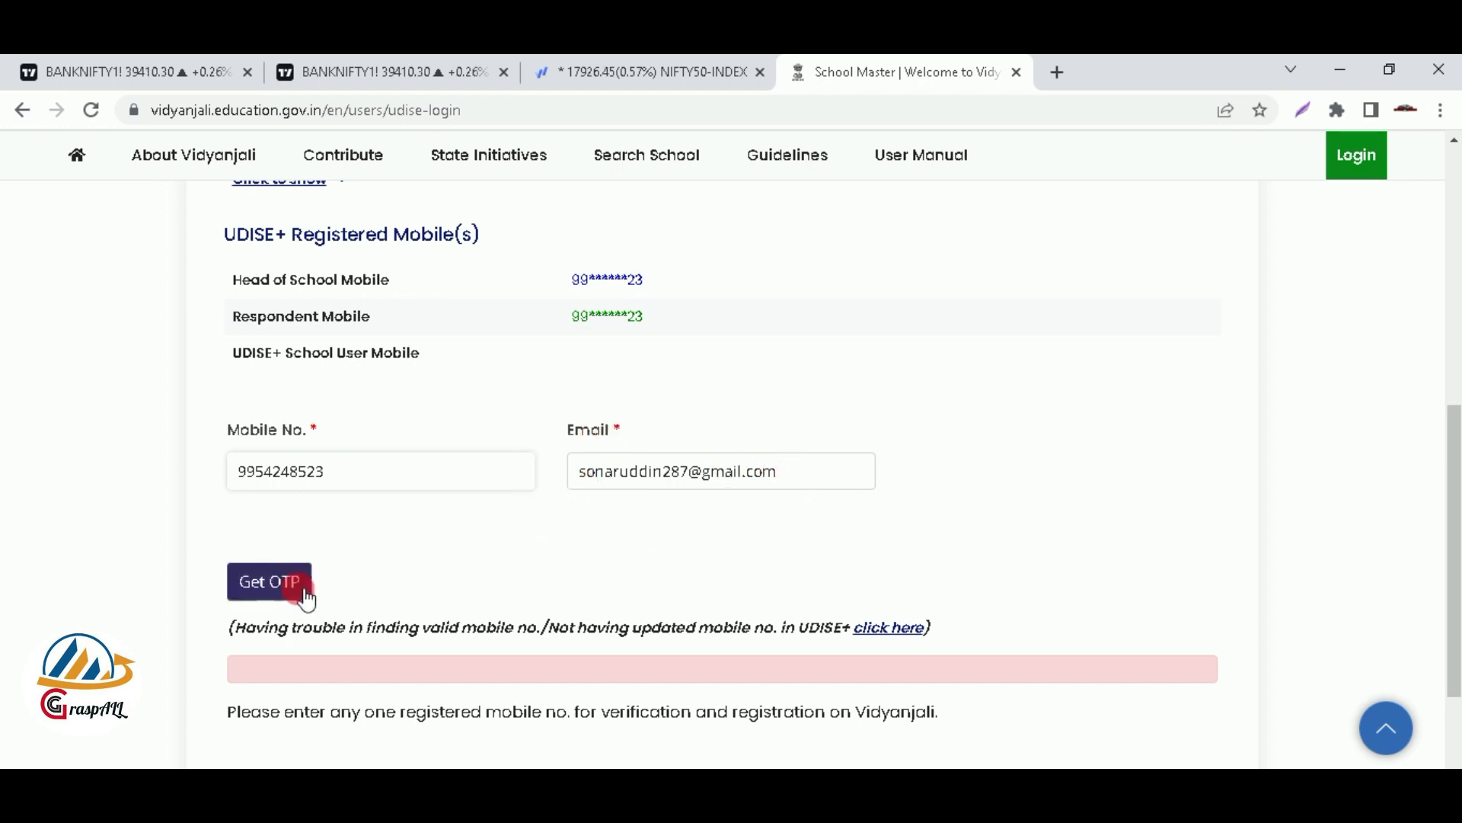
{"action": "left_click", "coordinate": [278, 585]}
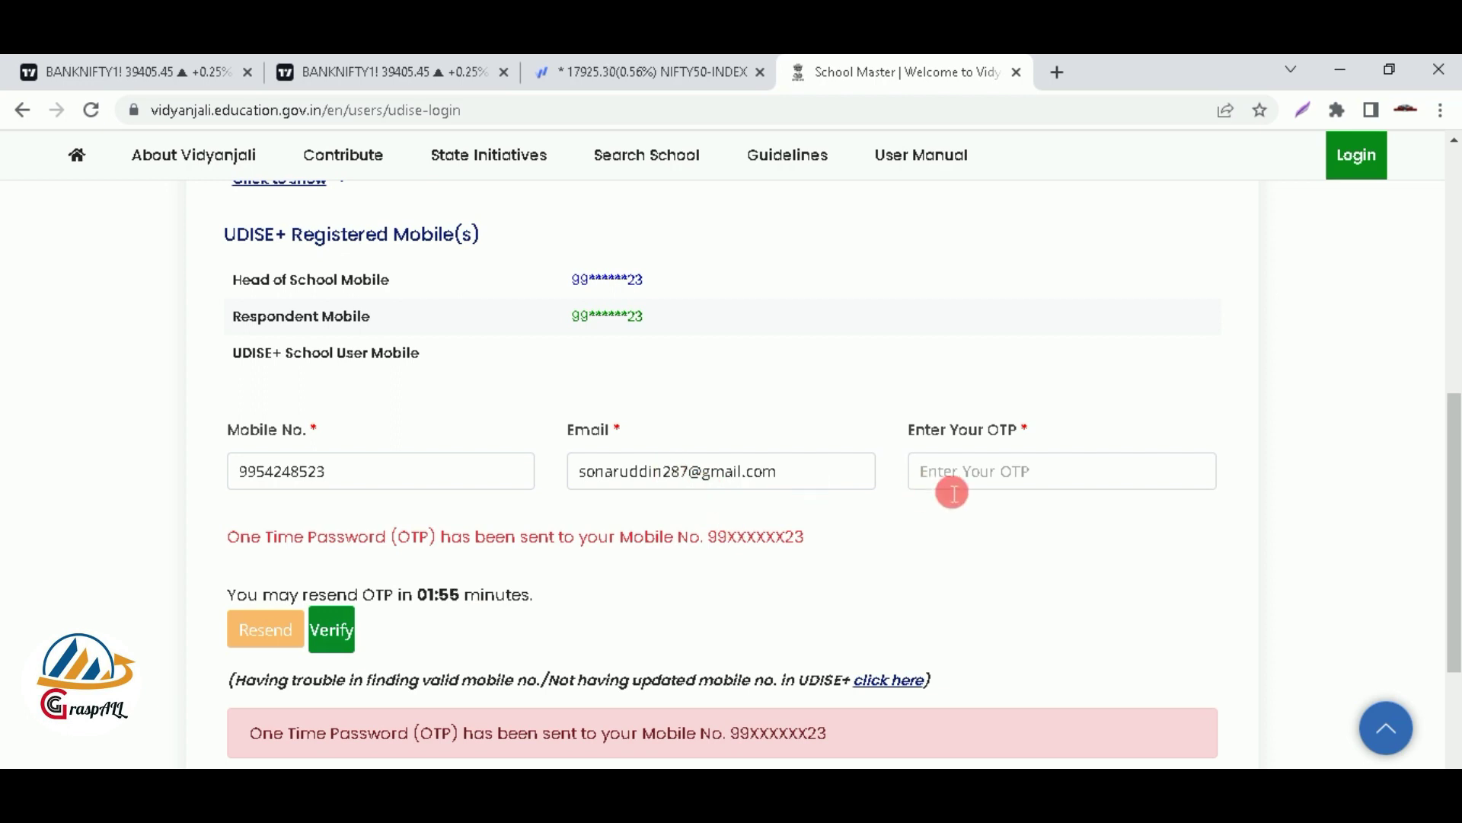
Enter the received OTP and verify it to submit the school's onboarding request
{"action": "left_click", "coordinate": [983, 474]}
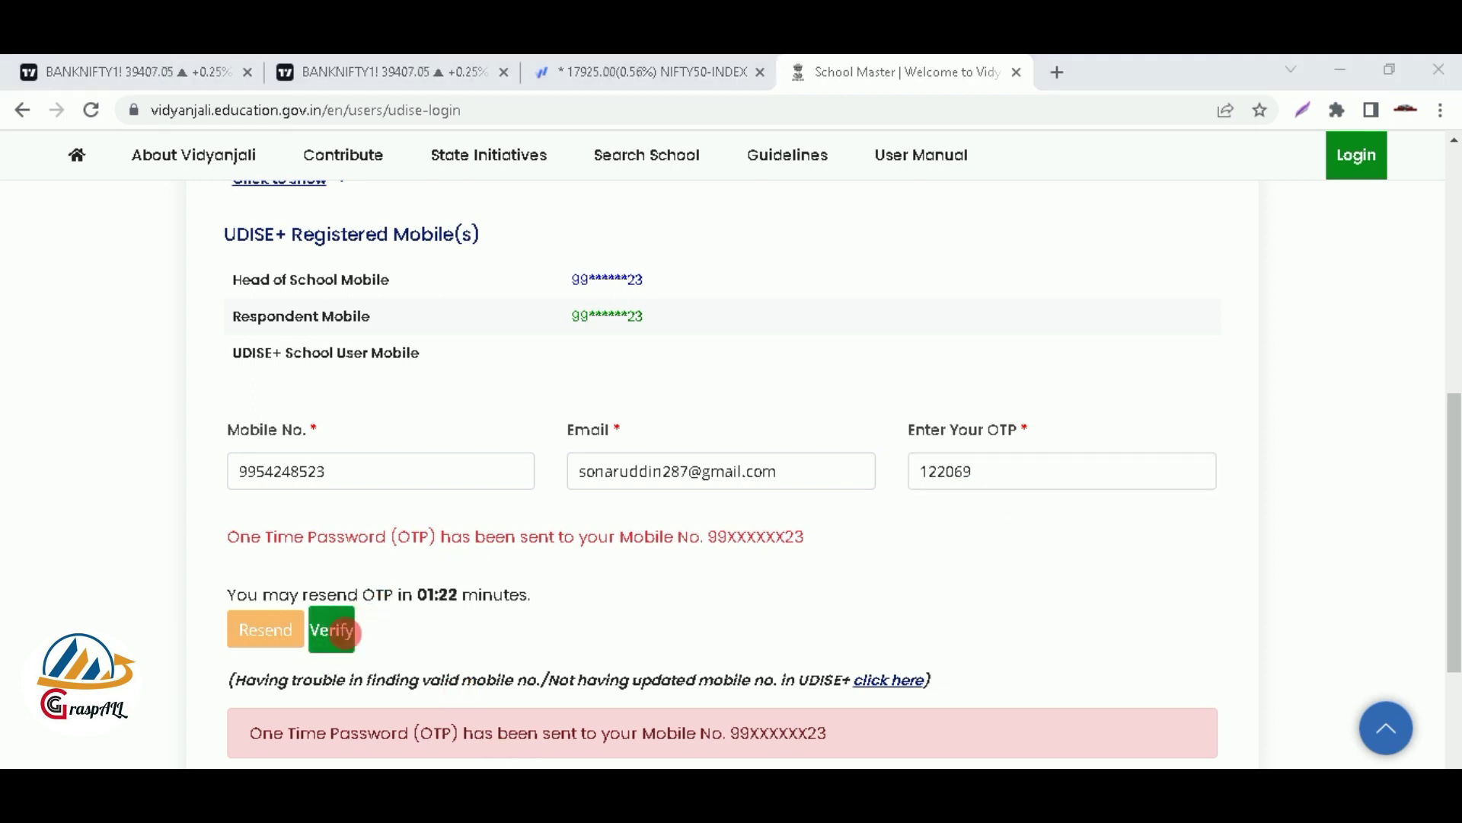
{"action": "left_click", "coordinate": [335, 632]}
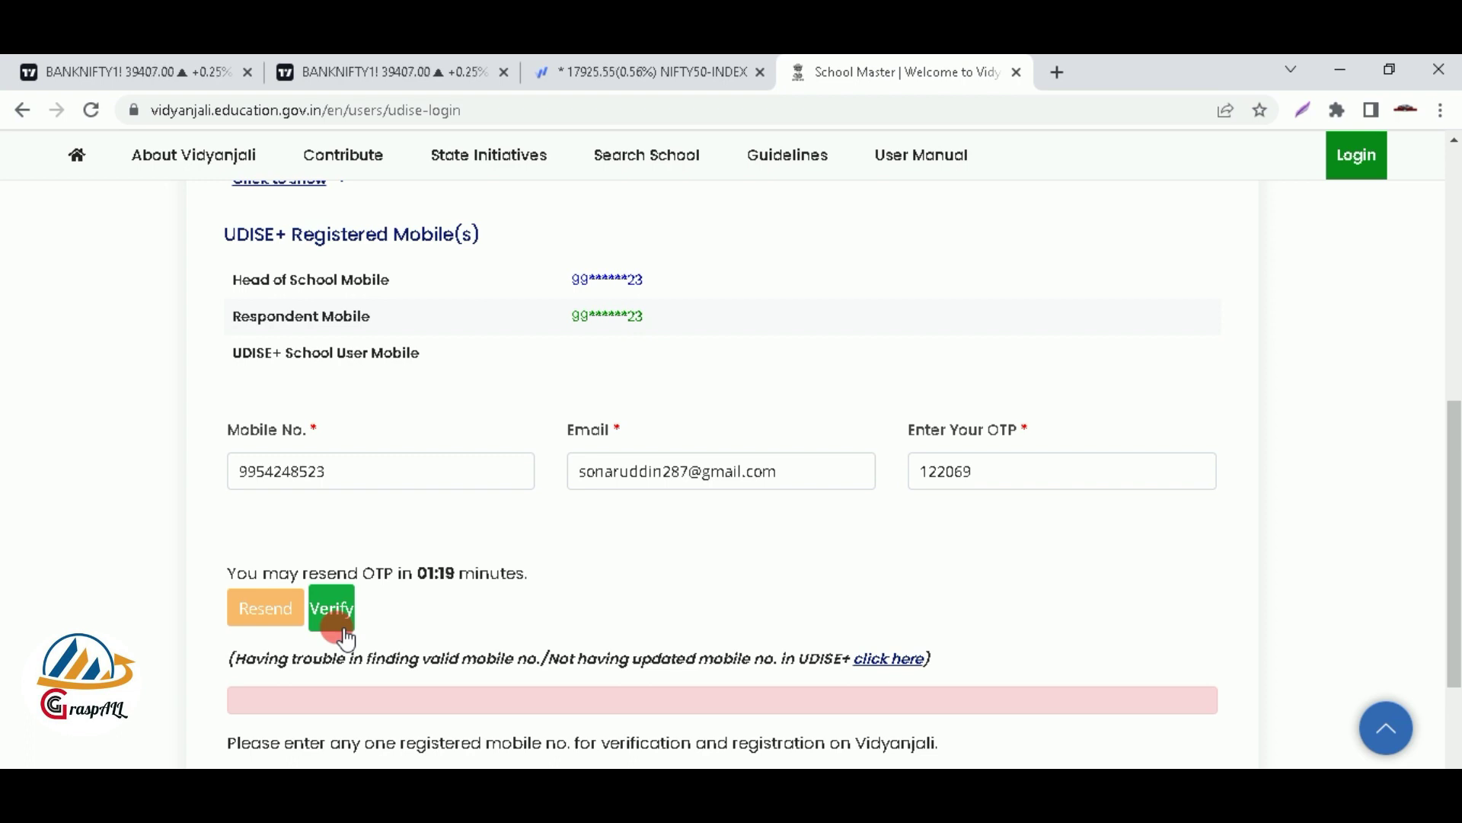
{"action": "left_click", "coordinate": [340, 617]}
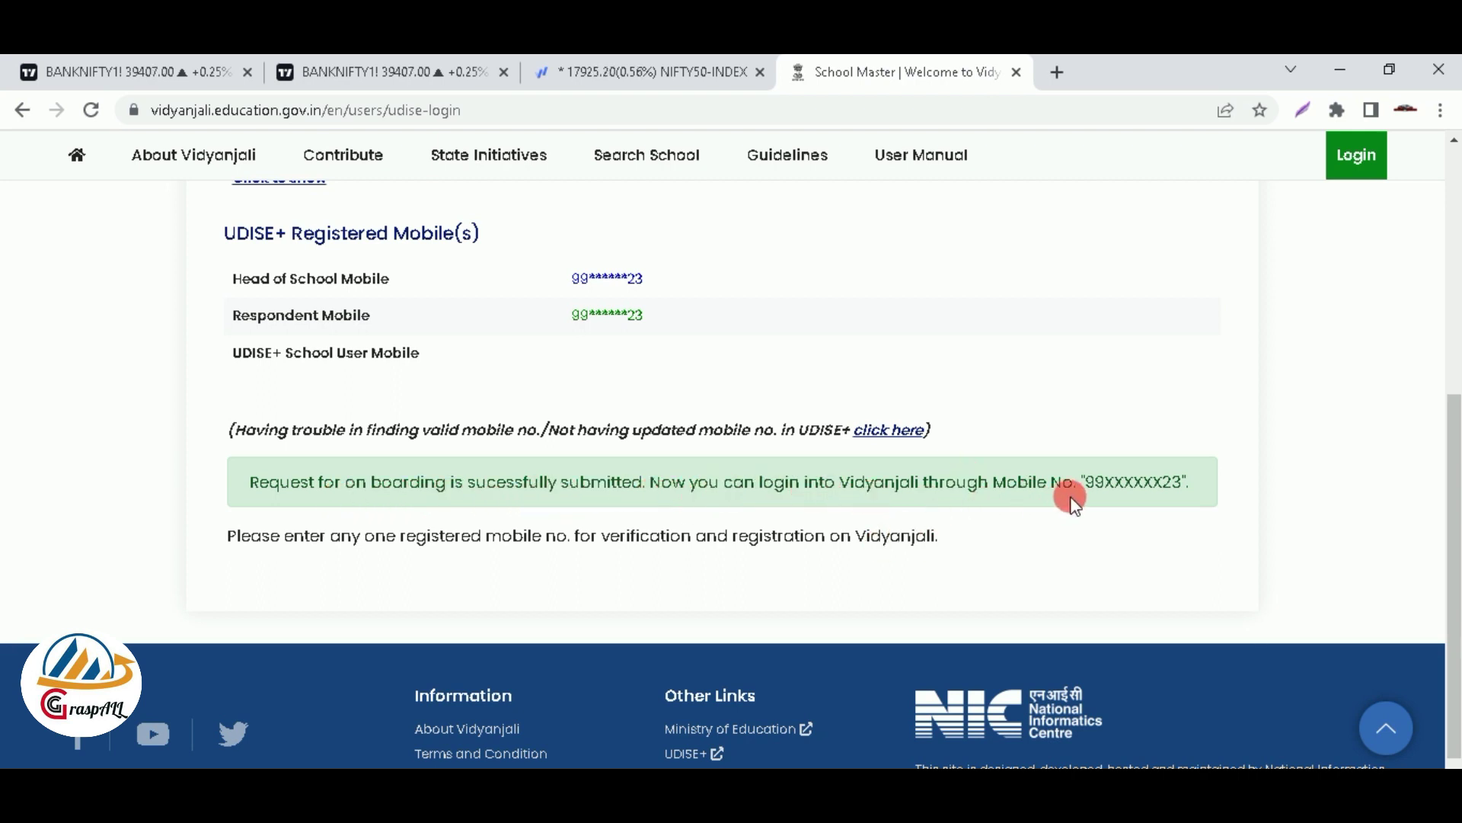
Return to the login page and choose School as the type of registered user
{"action": "left_click_drag", "start_coordinate": [1454, 524], "coordinate": [1358, 280]}
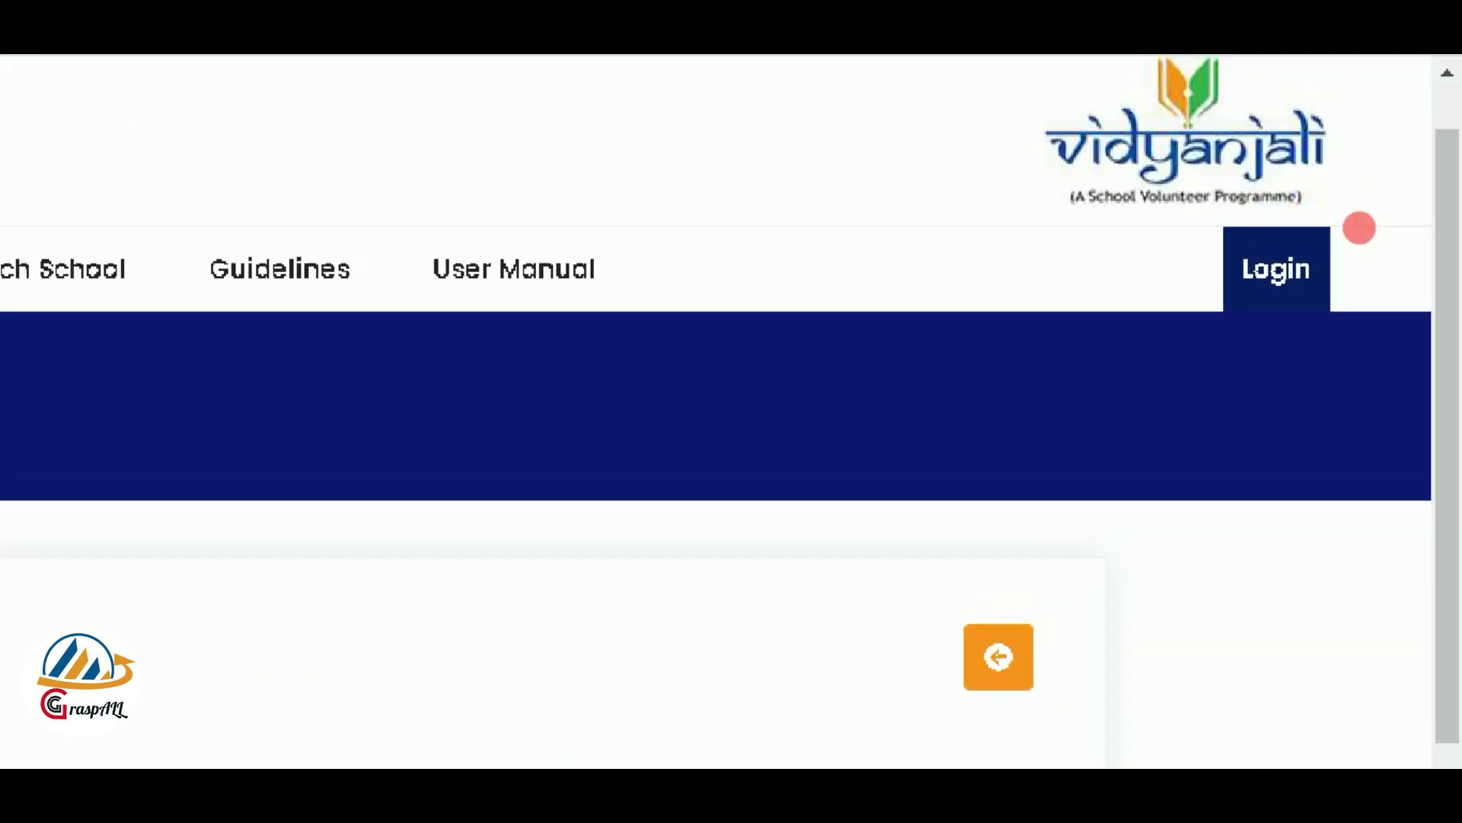
{"action": "left_click", "coordinate": [1359, 249]}
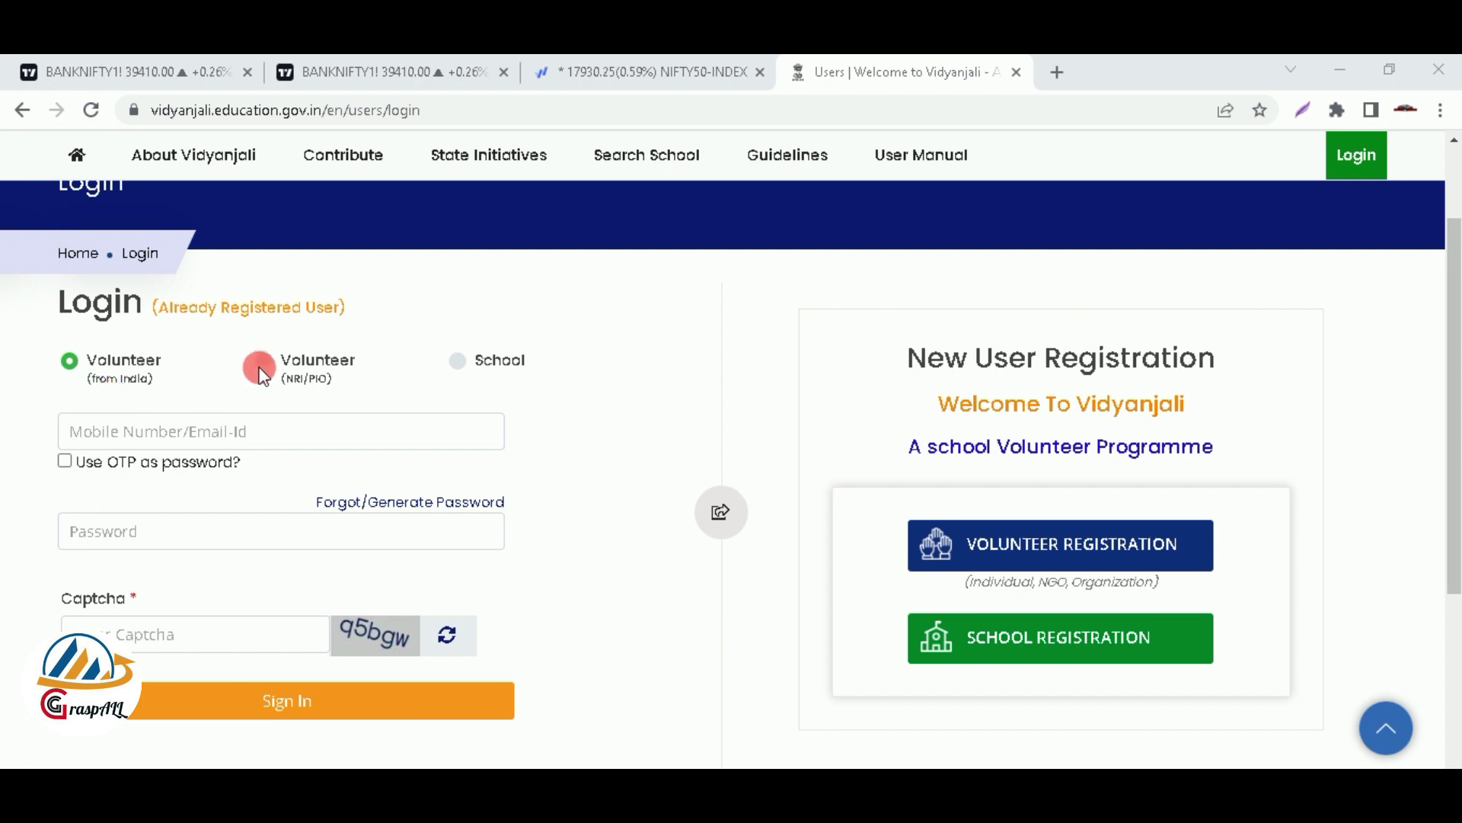
{"action": "left_click", "coordinate": [459, 362]}
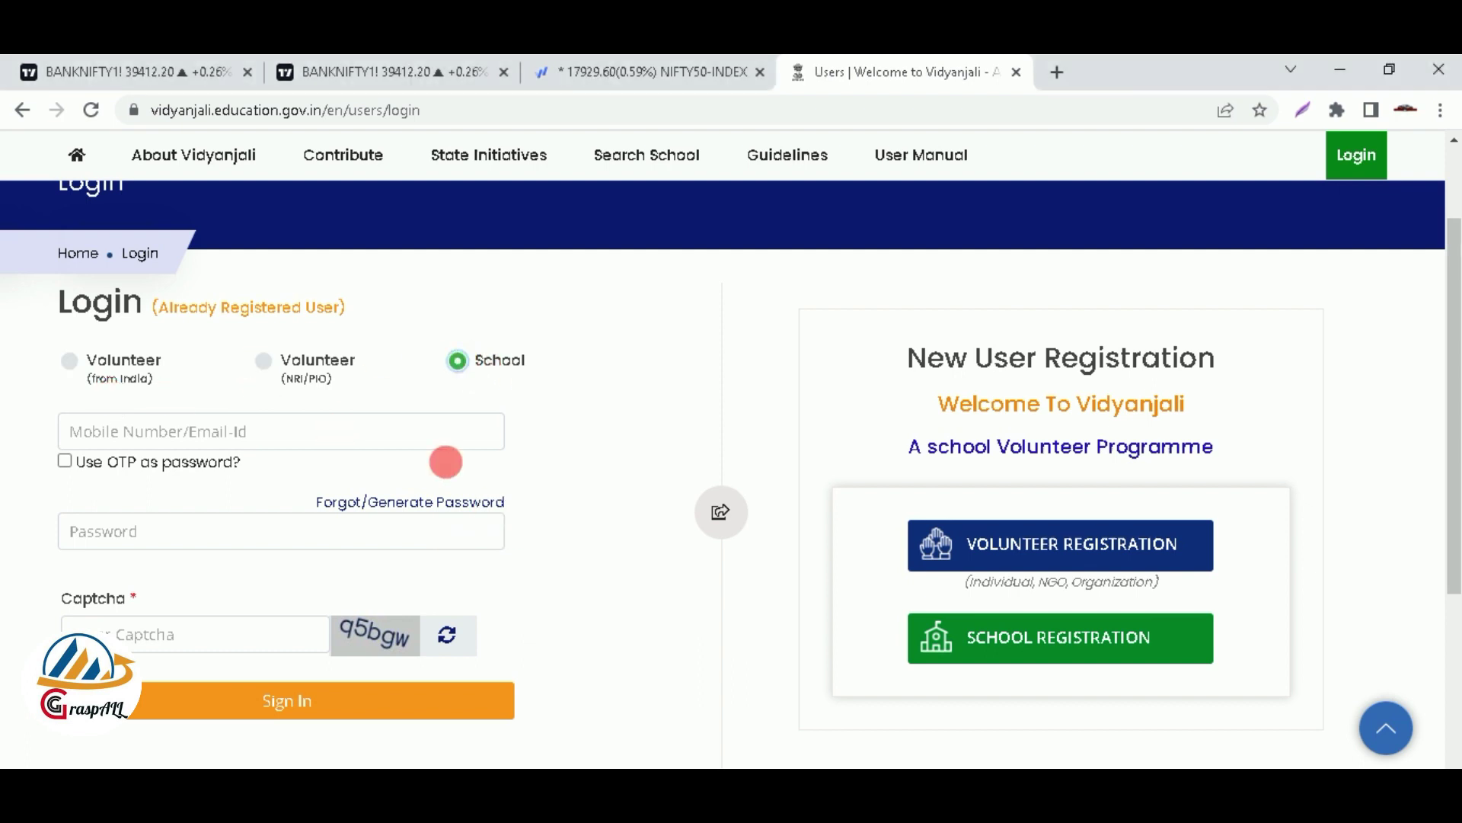
Enter the school's registered mobile number and enable using an OTP as the password
{"action": "left_click", "coordinate": [228, 440]}
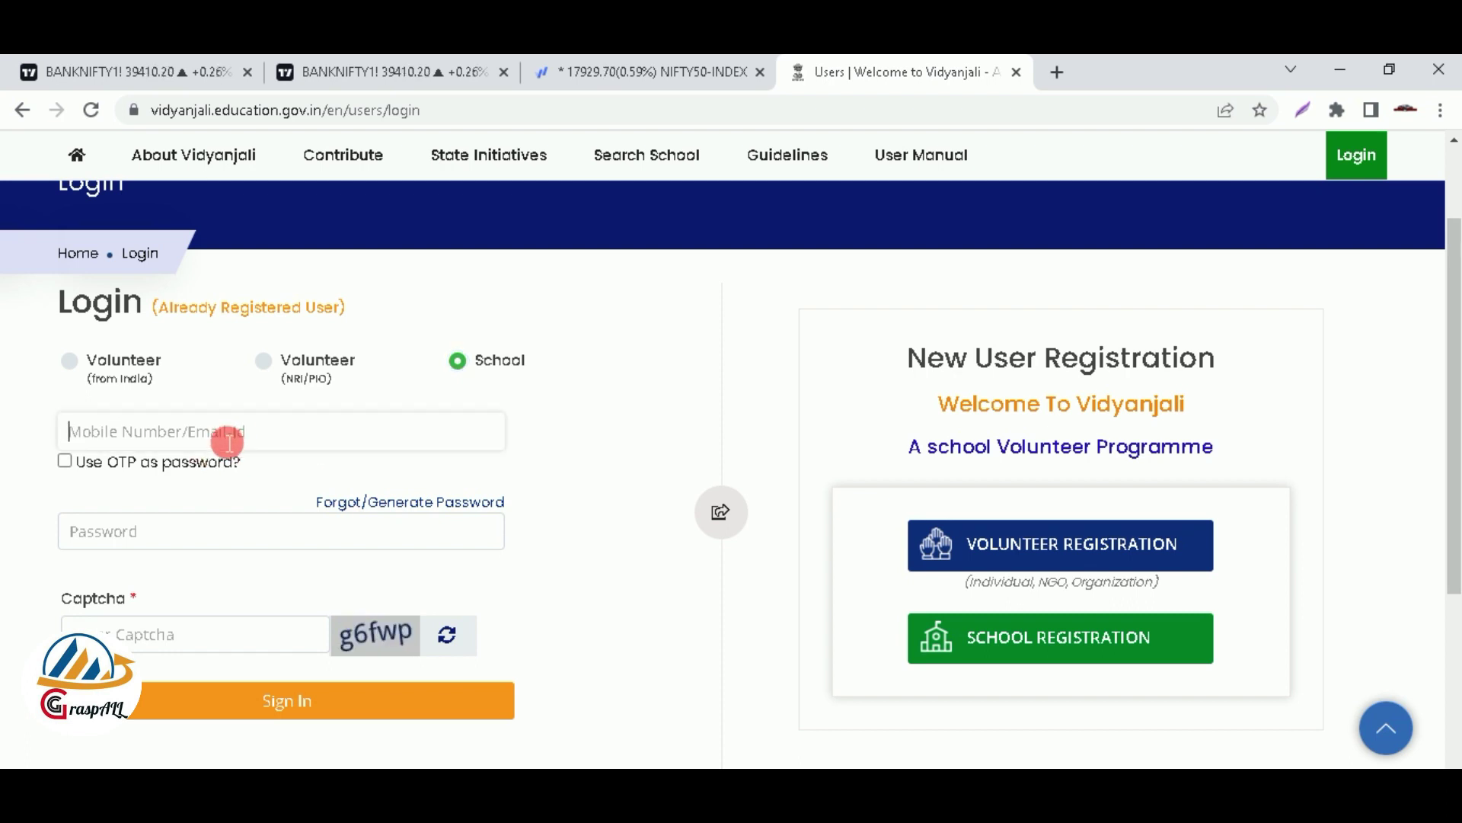
{"action": "left_click", "coordinate": [65, 461]}
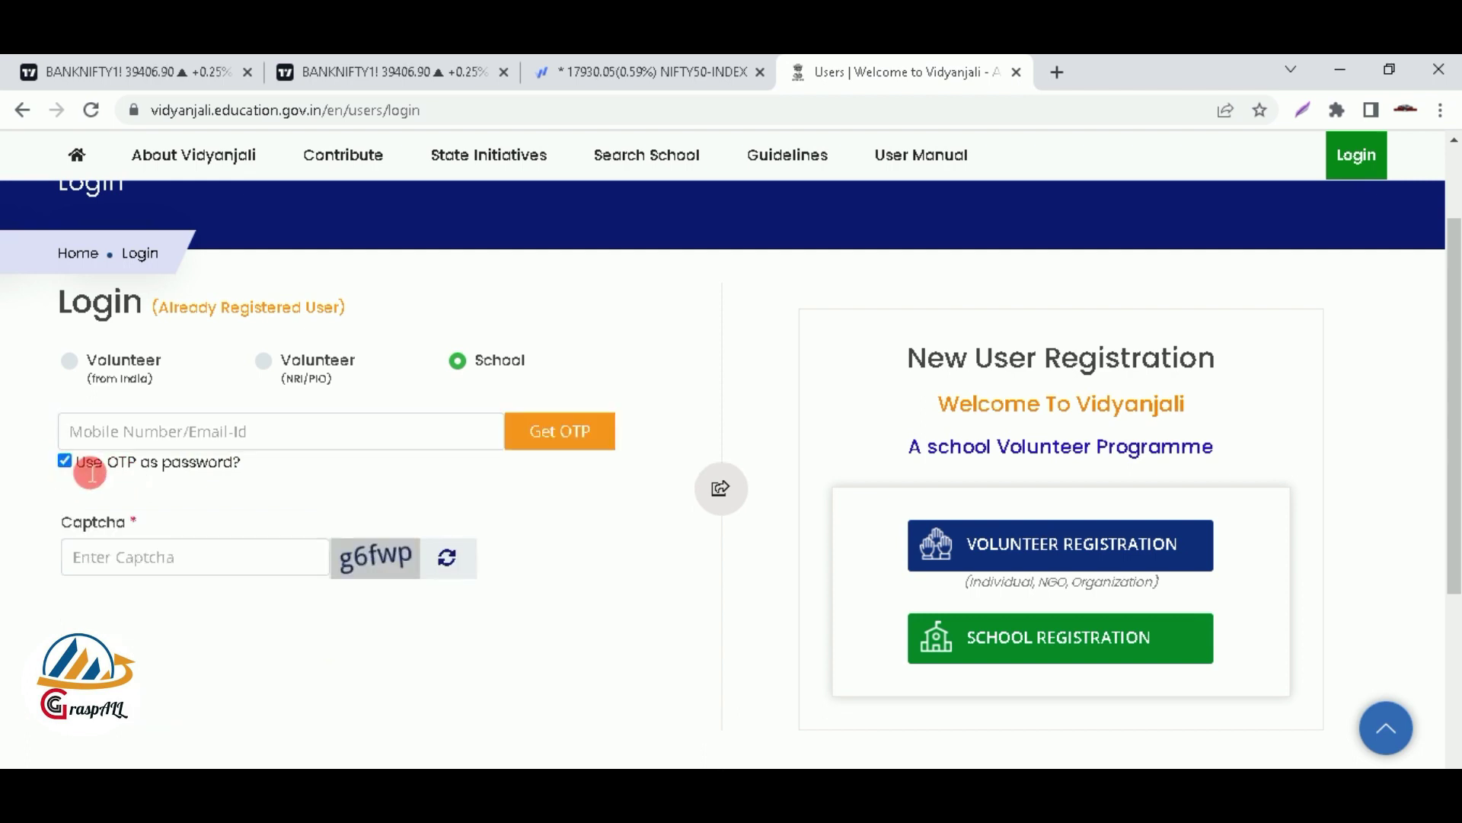
{"action": "left_click", "coordinate": [114, 440]}
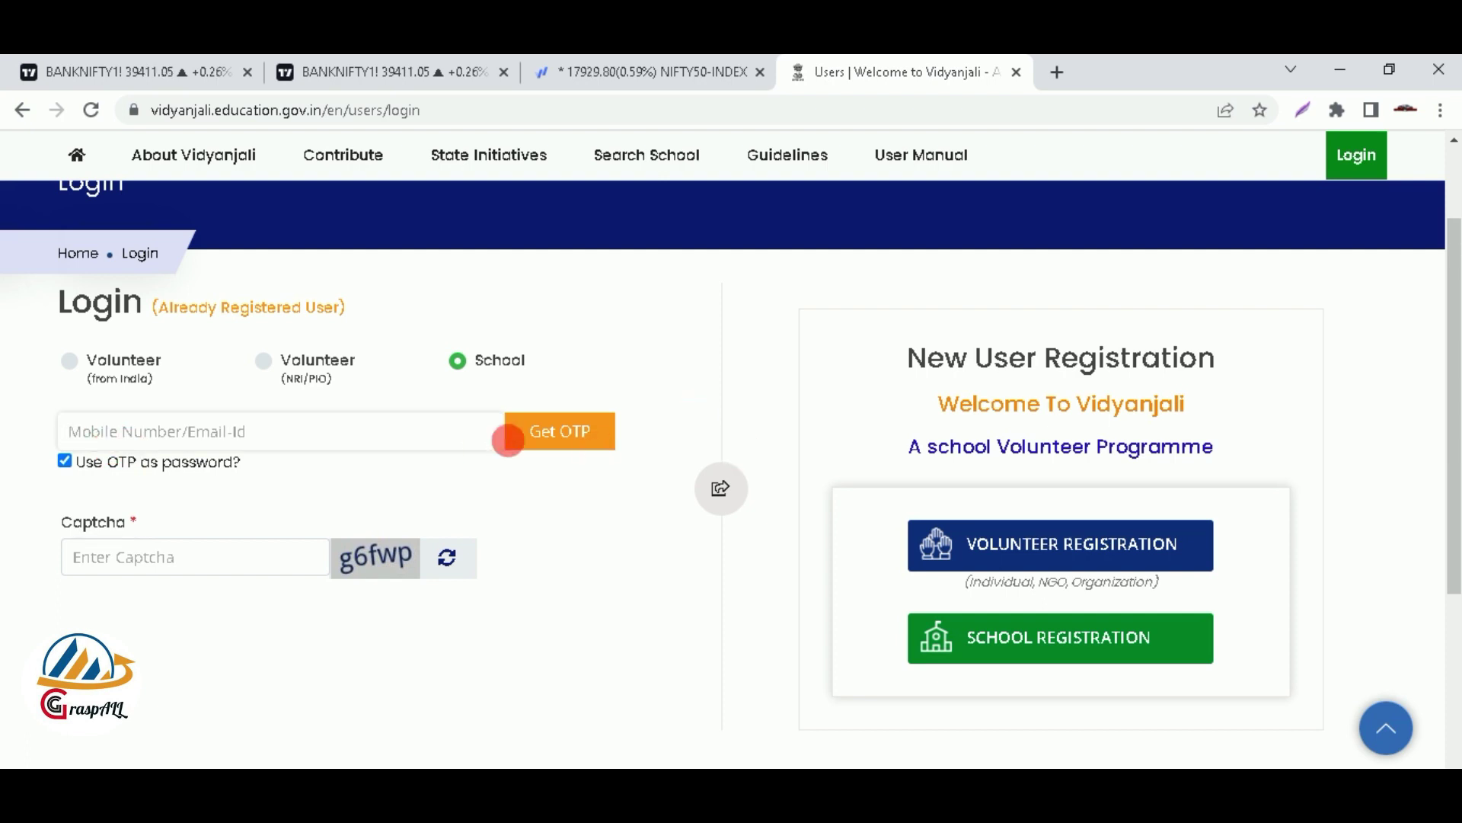
{"action": "left_click", "coordinate": [553, 433]}
{"action": "left_click", "coordinate": [232, 430]}
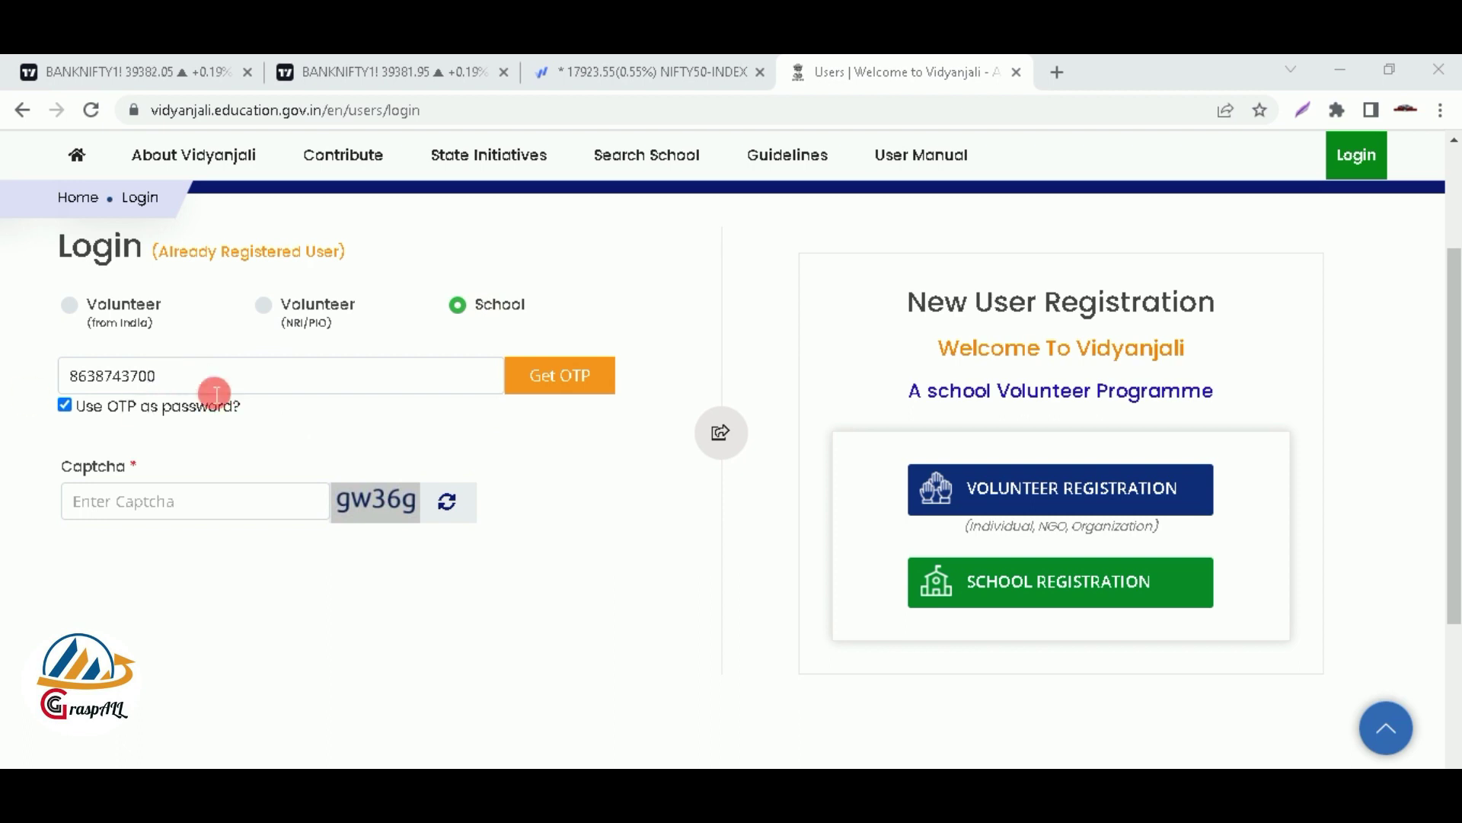
{"action": "left_click", "coordinate": [64, 405]}
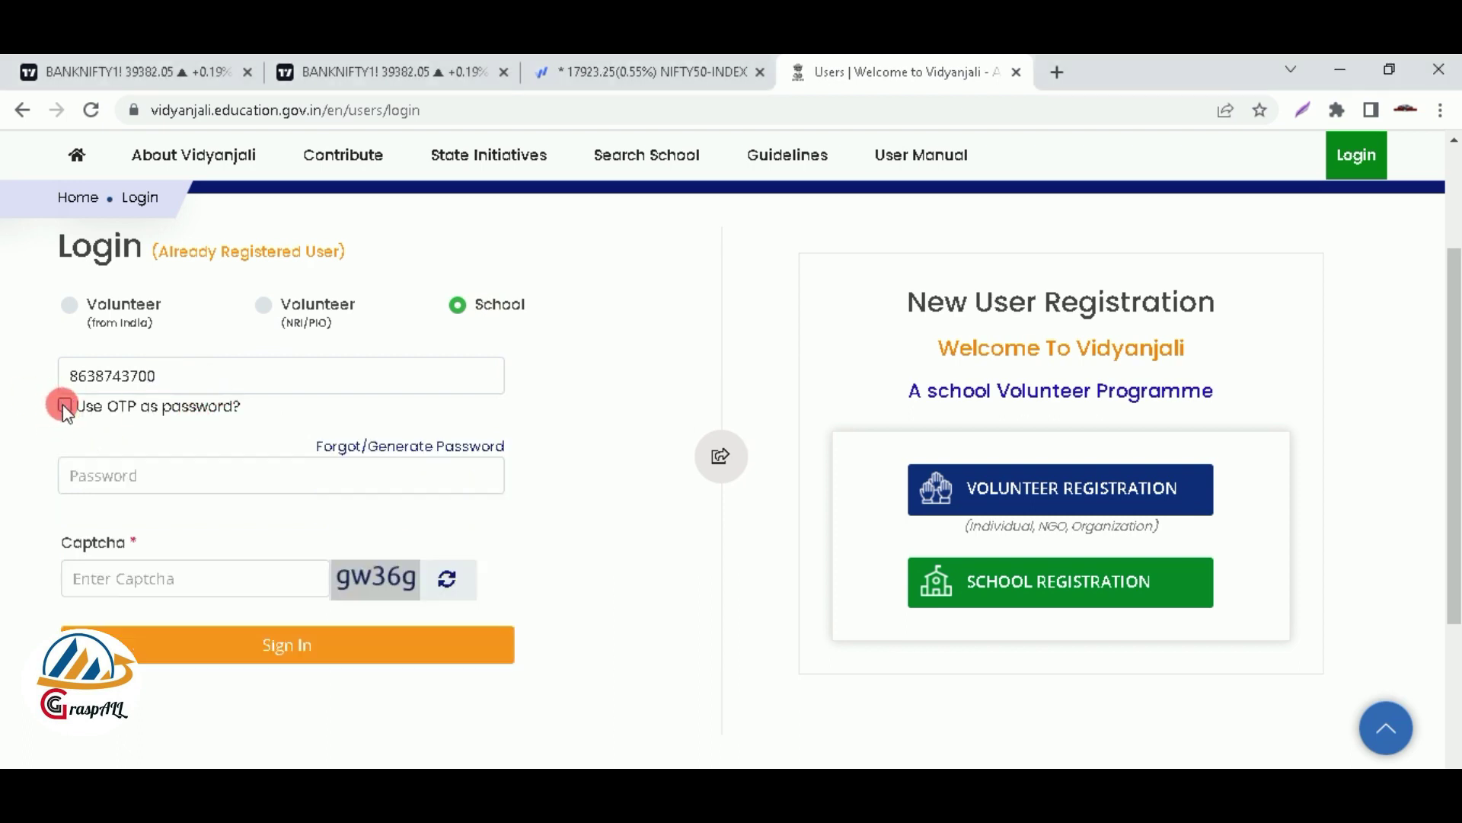
{"action": "left_click", "coordinate": [64, 405]}
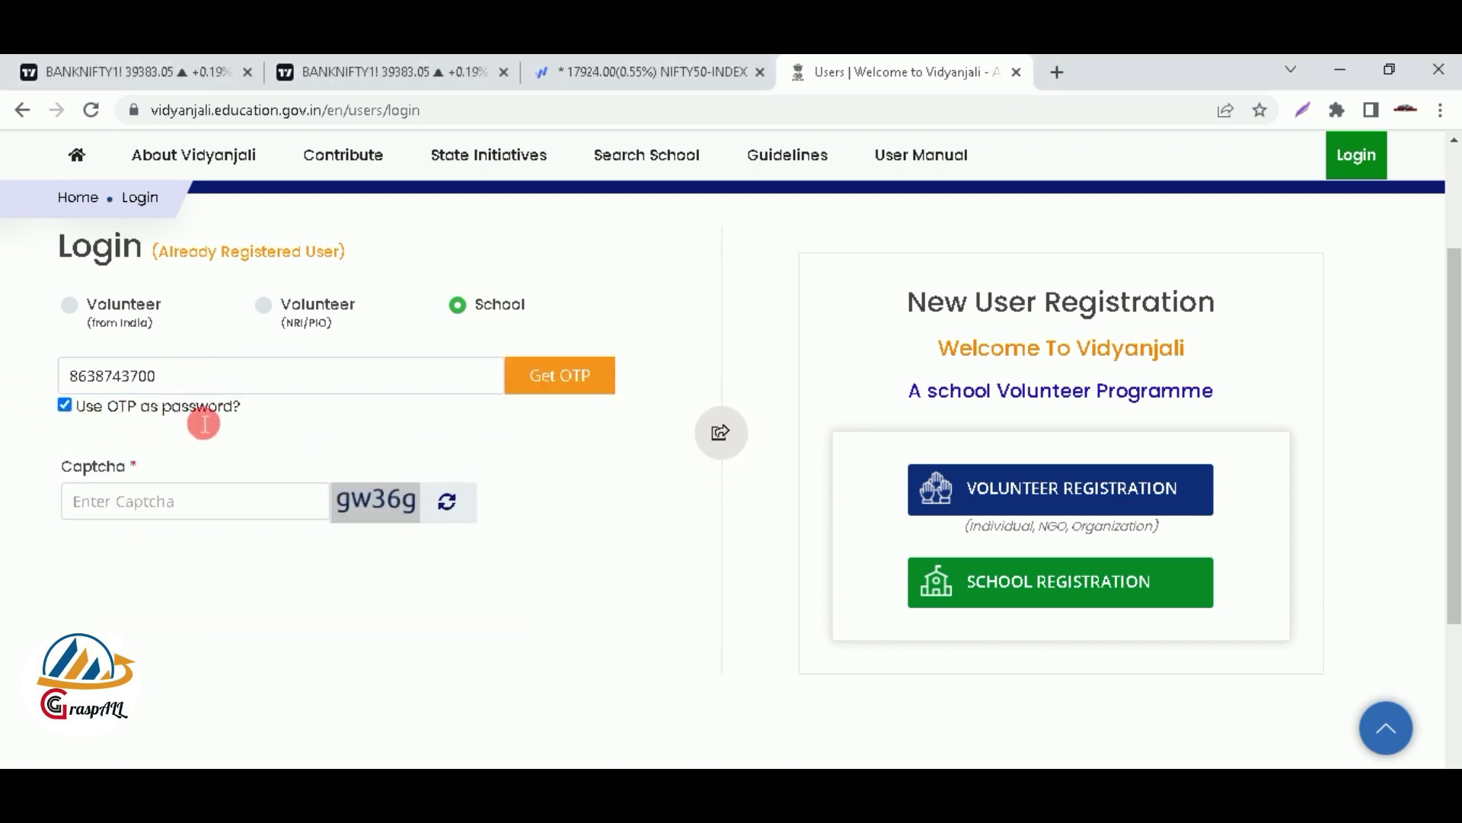
Request the login OTP, enter it with the displayed captcha, and sign in to the school account
{"action": "left_click", "coordinate": [571, 381]}
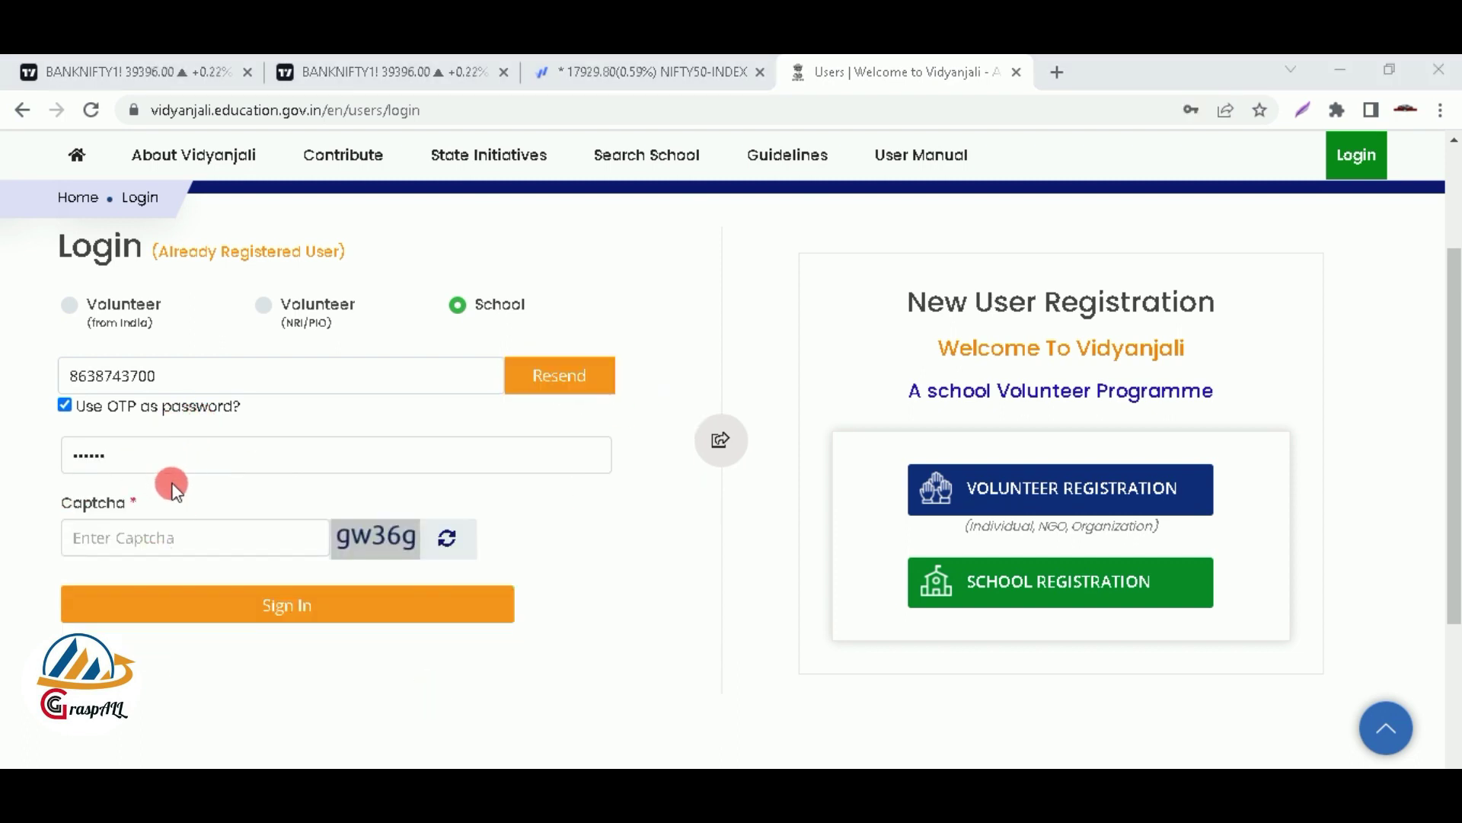
{"action": "left_click", "coordinate": [169, 546]}
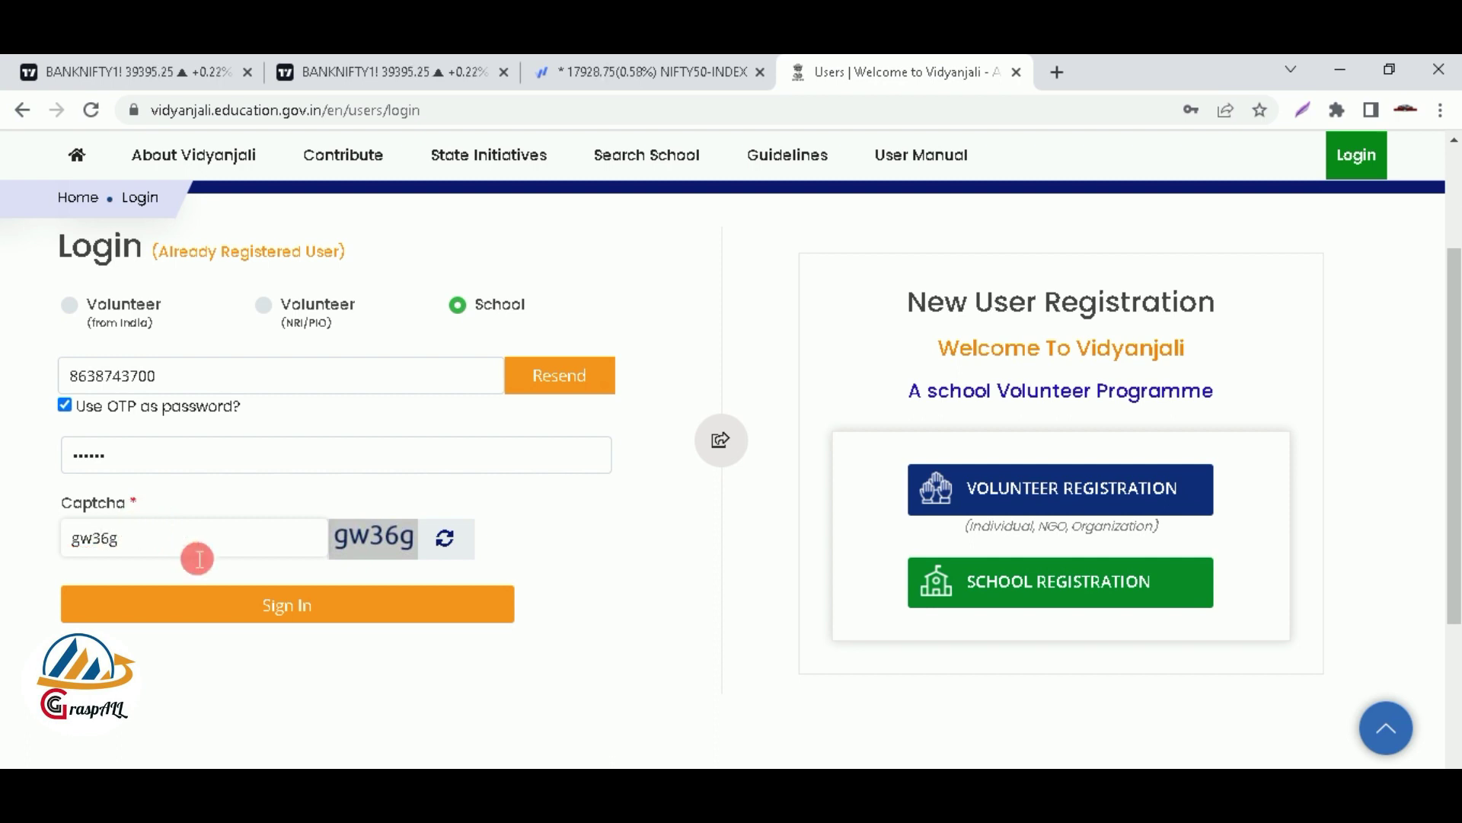
{"action": "left_click", "coordinate": [244, 609]}
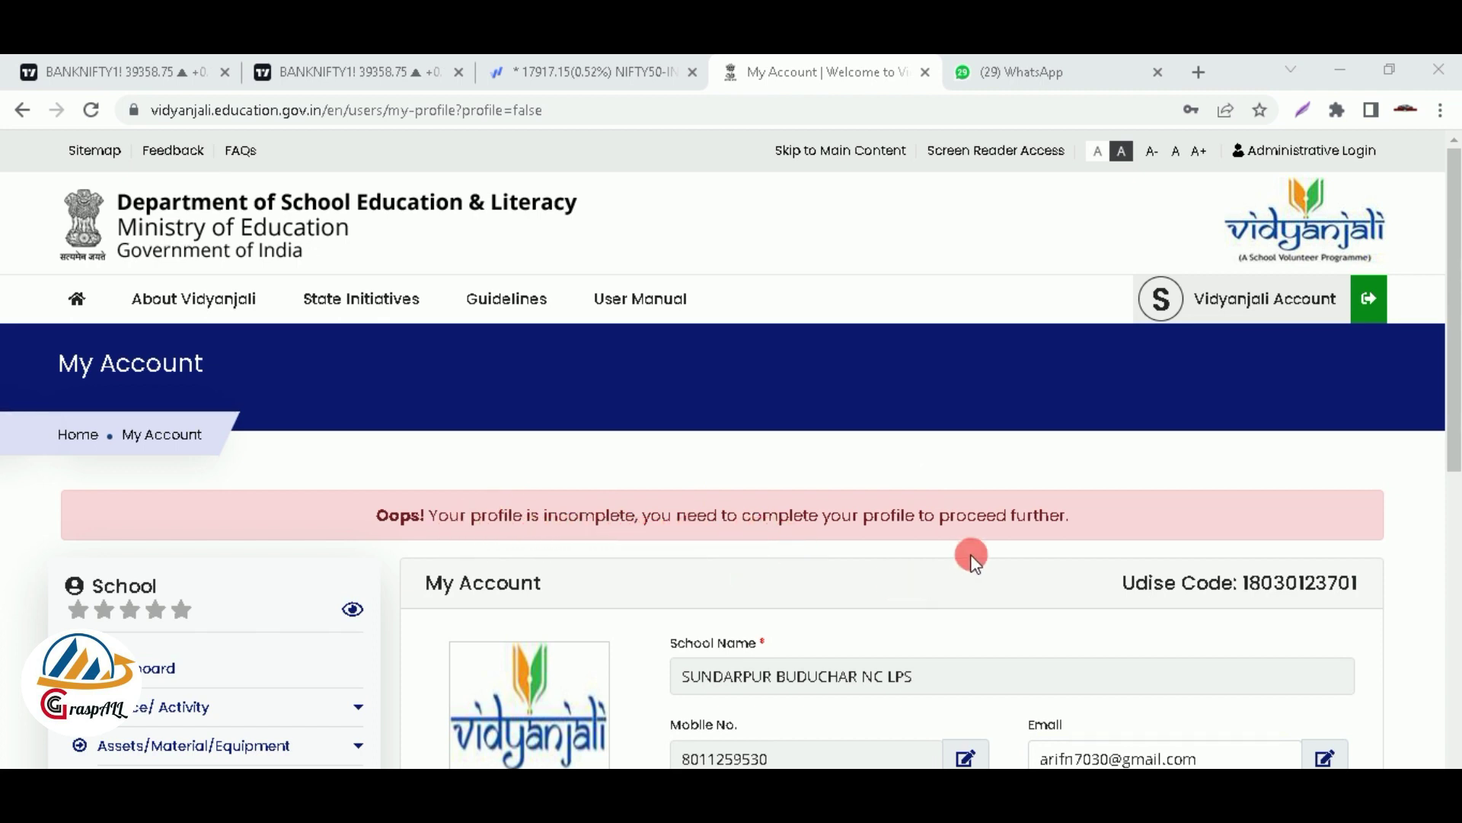
Check the postal code and postal address entries in the school's My Account profile
{"action": "left_click_drag", "start_coordinate": [1453, 447], "coordinate": [1454, 674]}
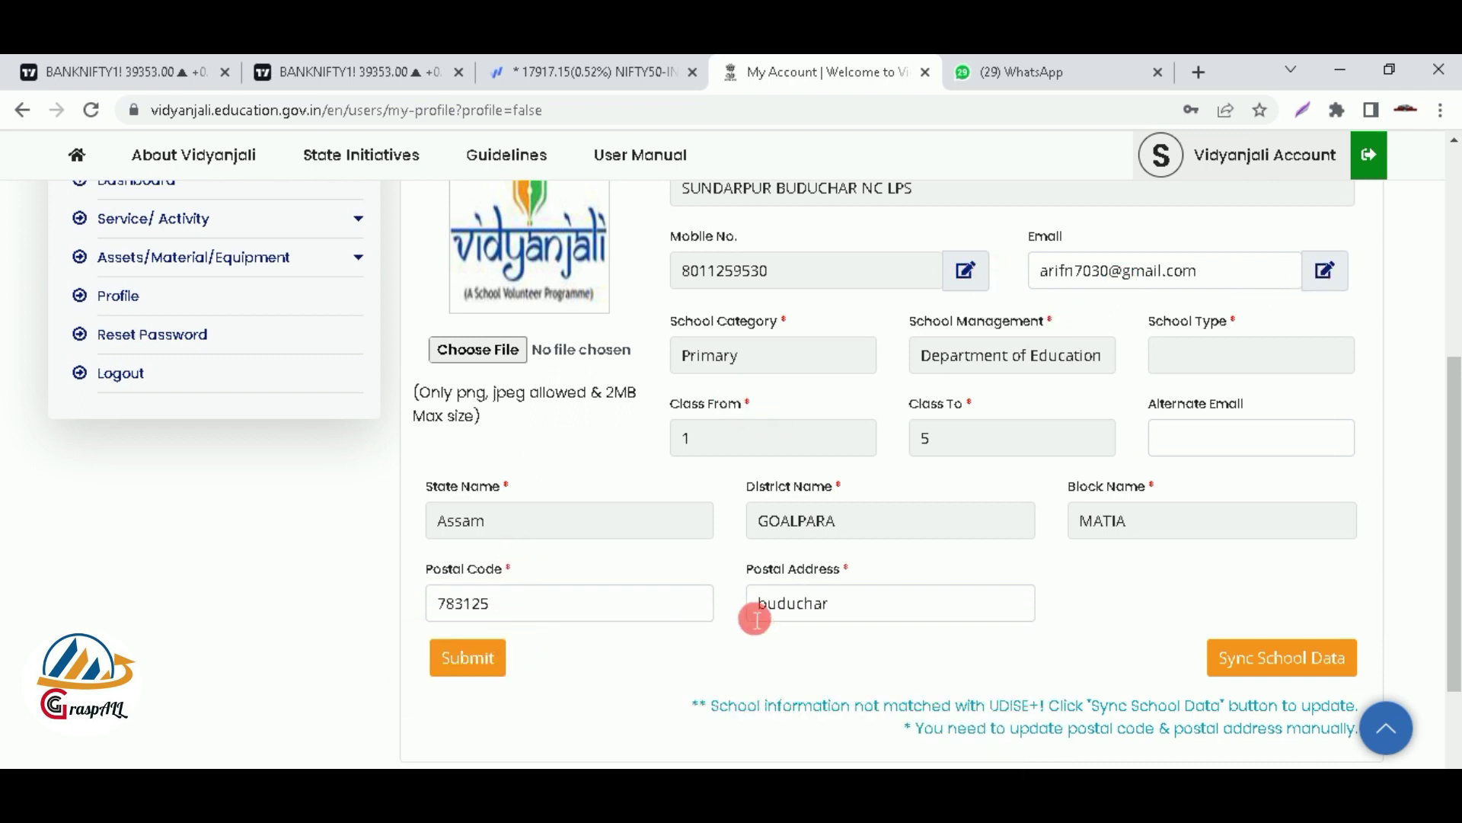
{"action": "left_click_drag", "start_coordinate": [561, 613], "coordinate": [216, 594]}
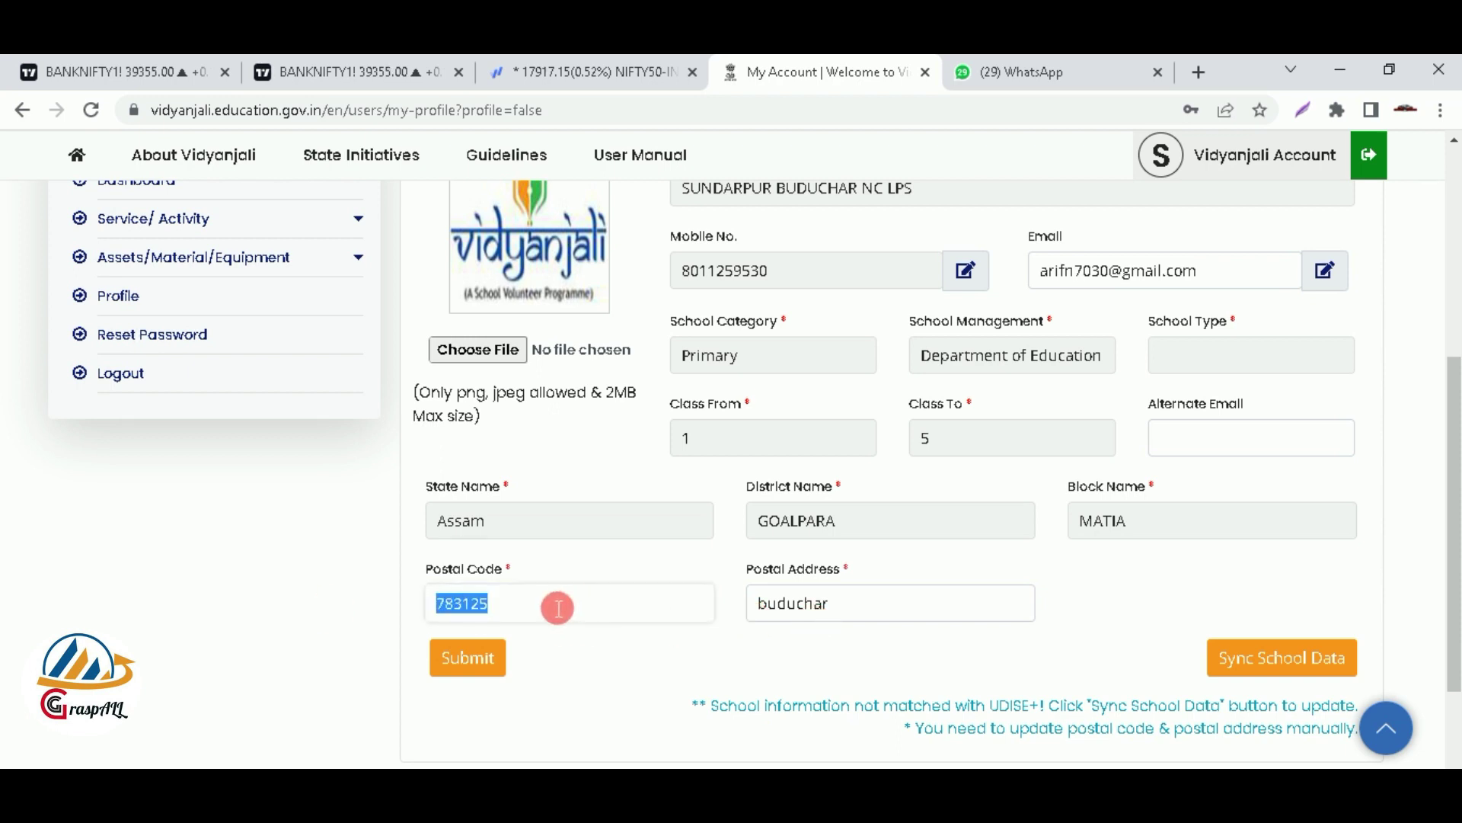
{"action": "double_click", "coordinate": [858, 620]}
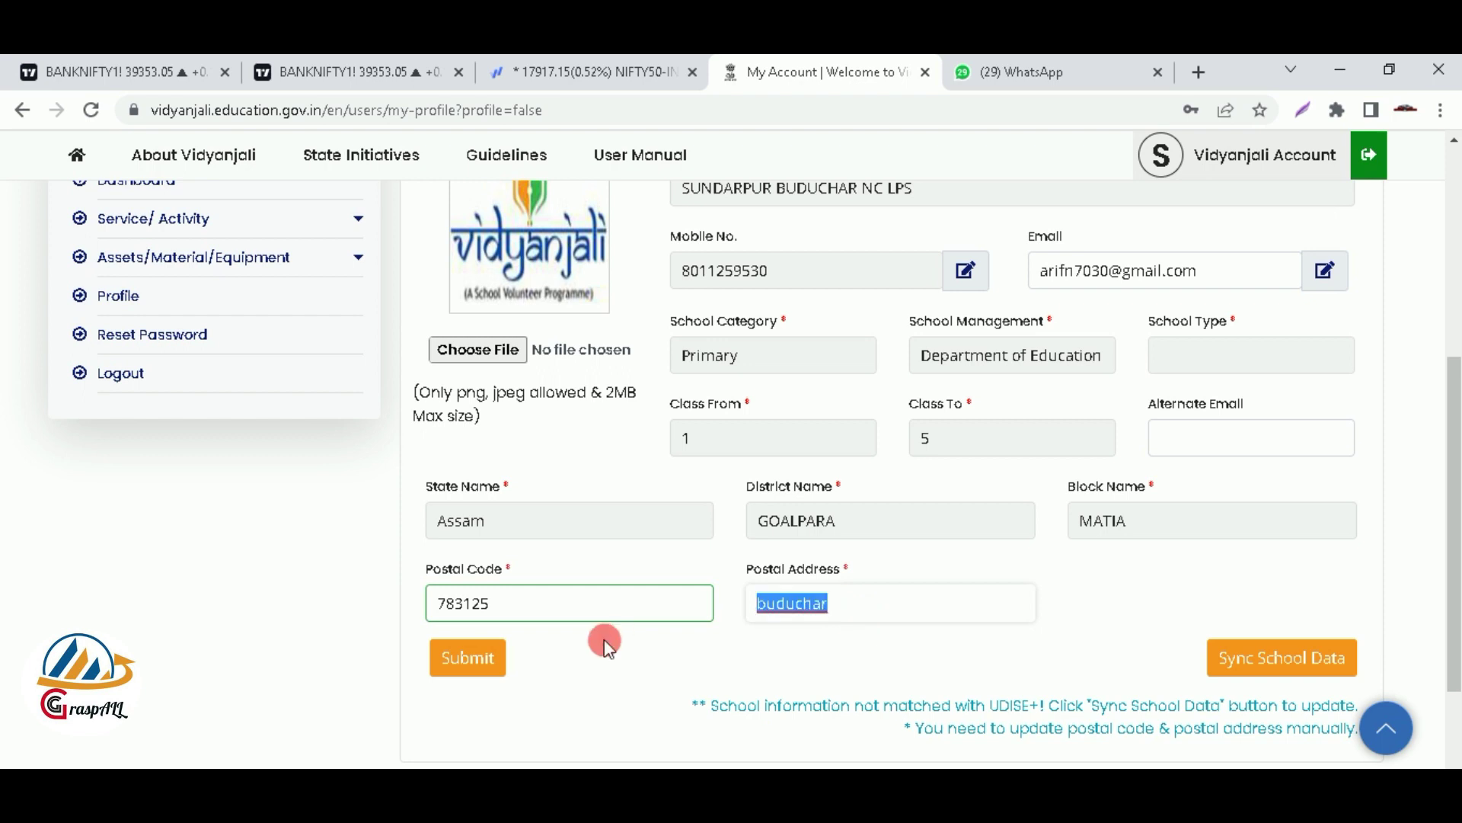
Review the postal code and postal address values once more before submitting the school profile
{"action": "left_click", "coordinate": [724, 650]}
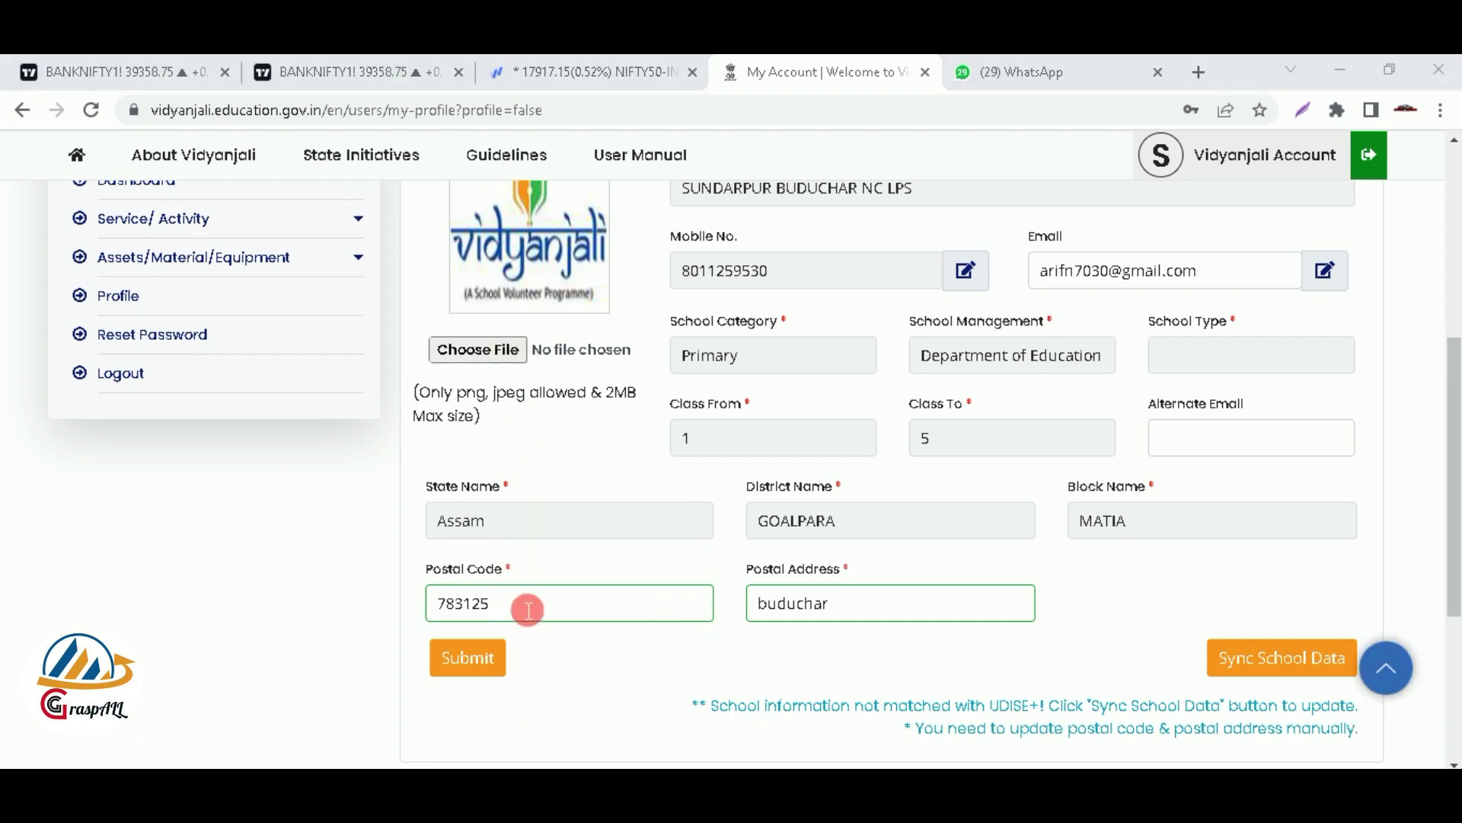
{"action": "left_click_drag", "start_coordinate": [523, 604], "coordinate": [288, 604]}
{"action": "left_click_drag", "start_coordinate": [899, 620], "coordinate": [771, 628]}
{"action": "left_click", "coordinate": [745, 660]}
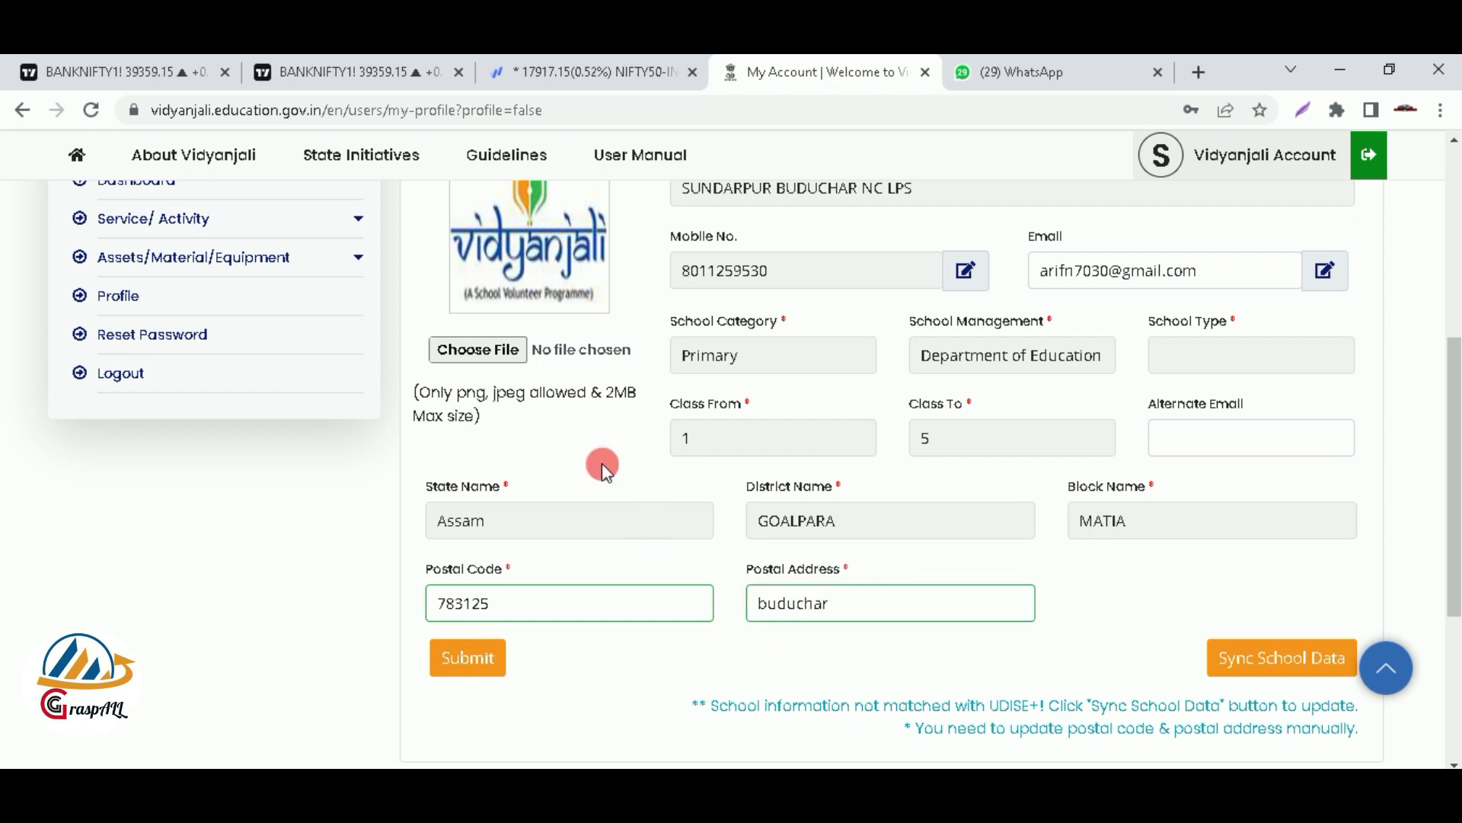
Attach "WhatsApp Image 2022-08-17 at 11.50.26 AM (1)" from Downloads as the school's picture and submit the profile
{"action": "left_click", "coordinate": [467, 355]}
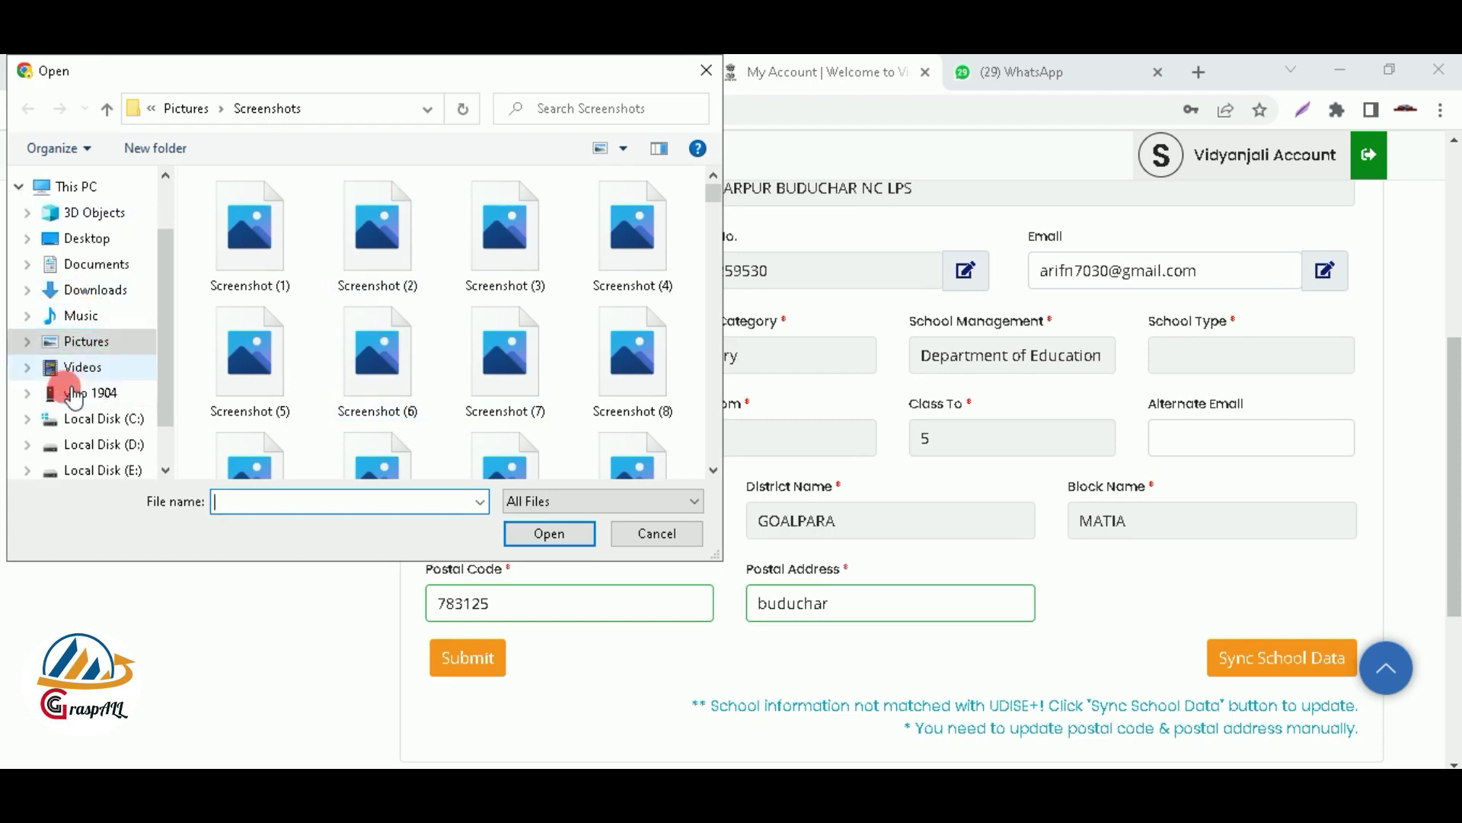
{"action": "left_click", "coordinate": [97, 294]}
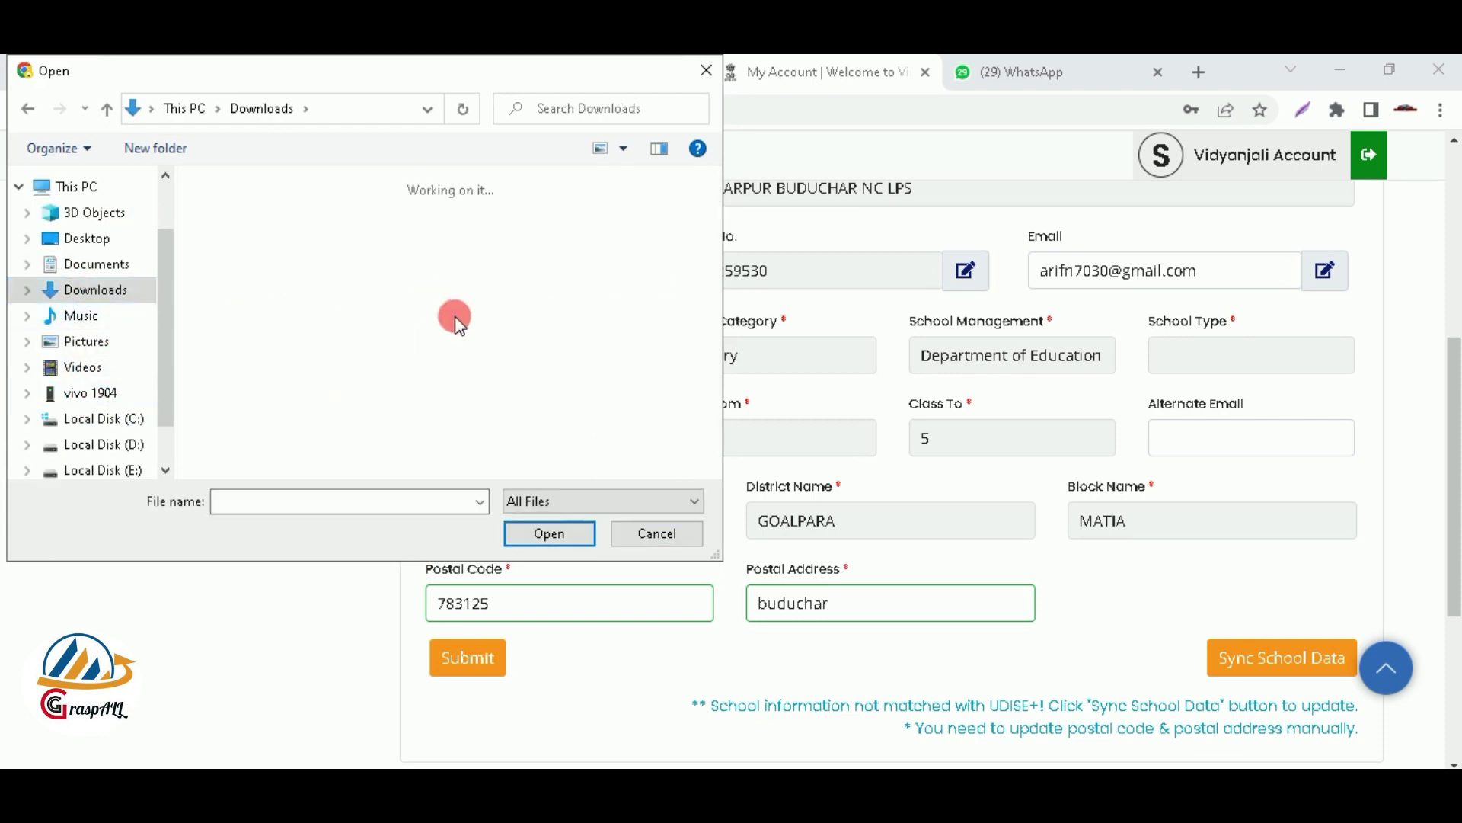
{"action": "left_click", "coordinate": [52, 293]}
{"action": "left_click", "coordinate": [259, 242]}
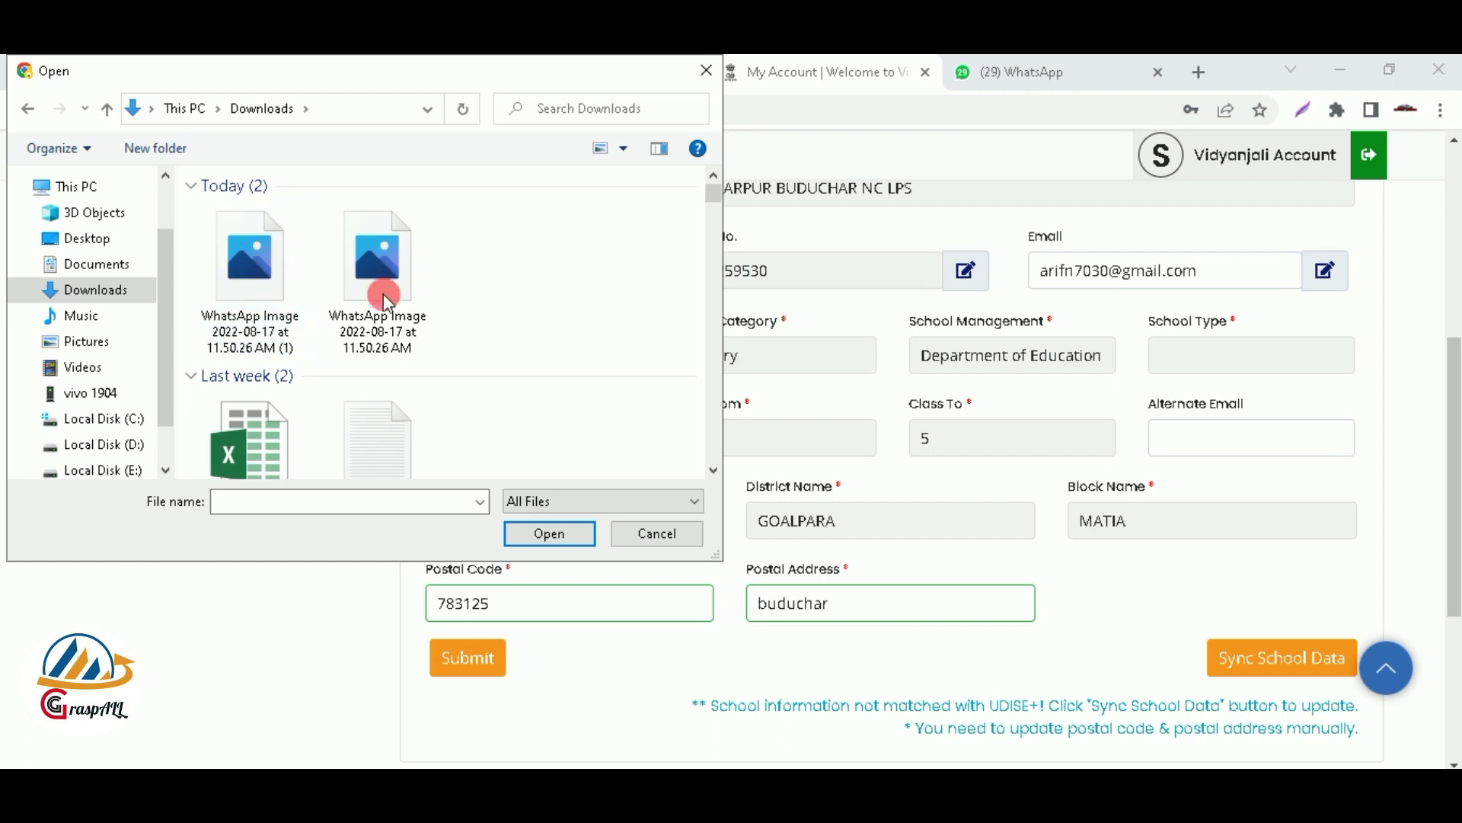
{"action": "left_click", "coordinate": [237, 268]}
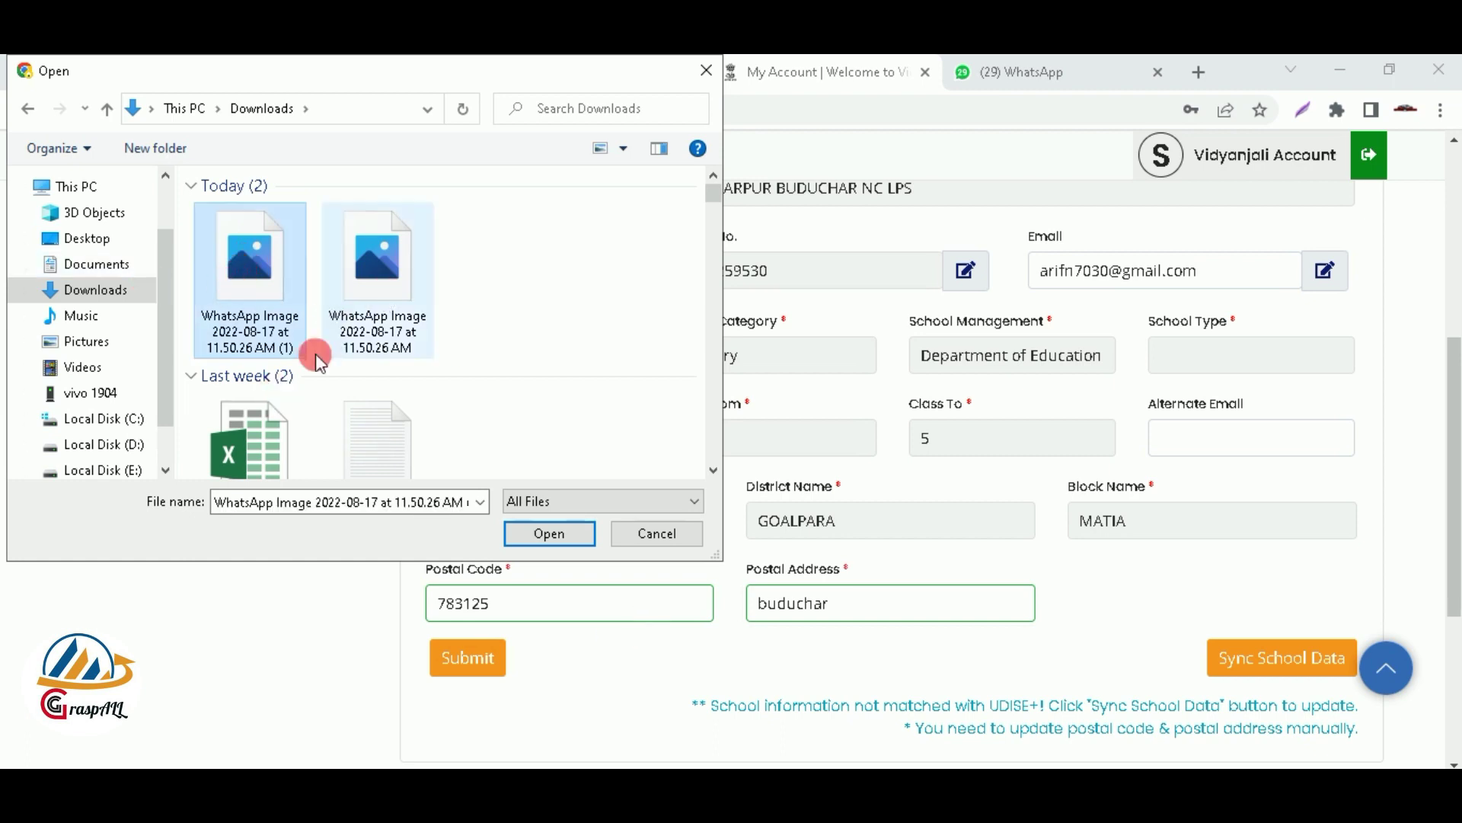
{"action": "left_click", "coordinate": [542, 536]}
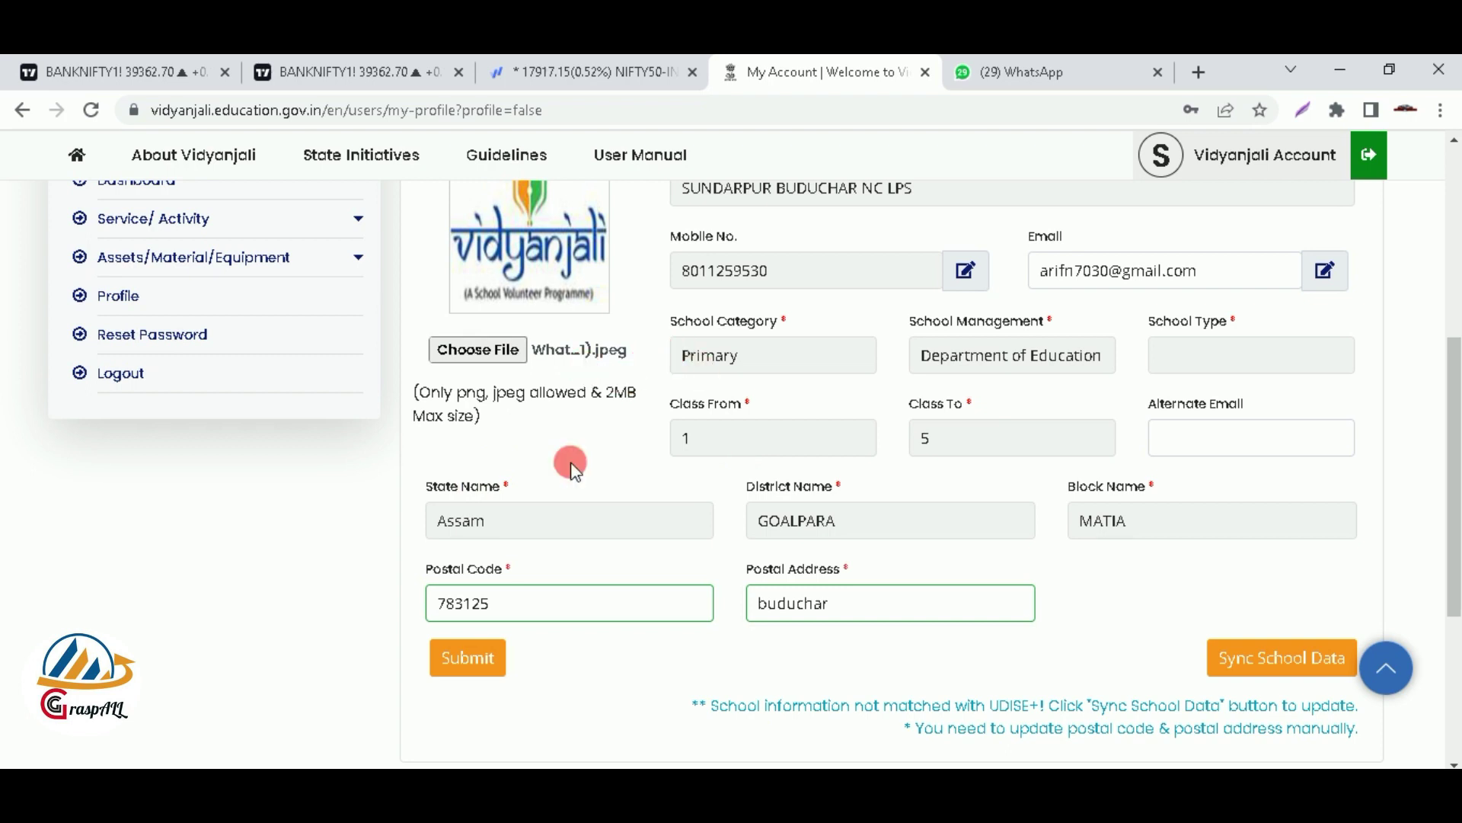
{"action": "scroll", "coordinate": [1451, 493], "scroll_direction": "down", "scroll_amount": 1}
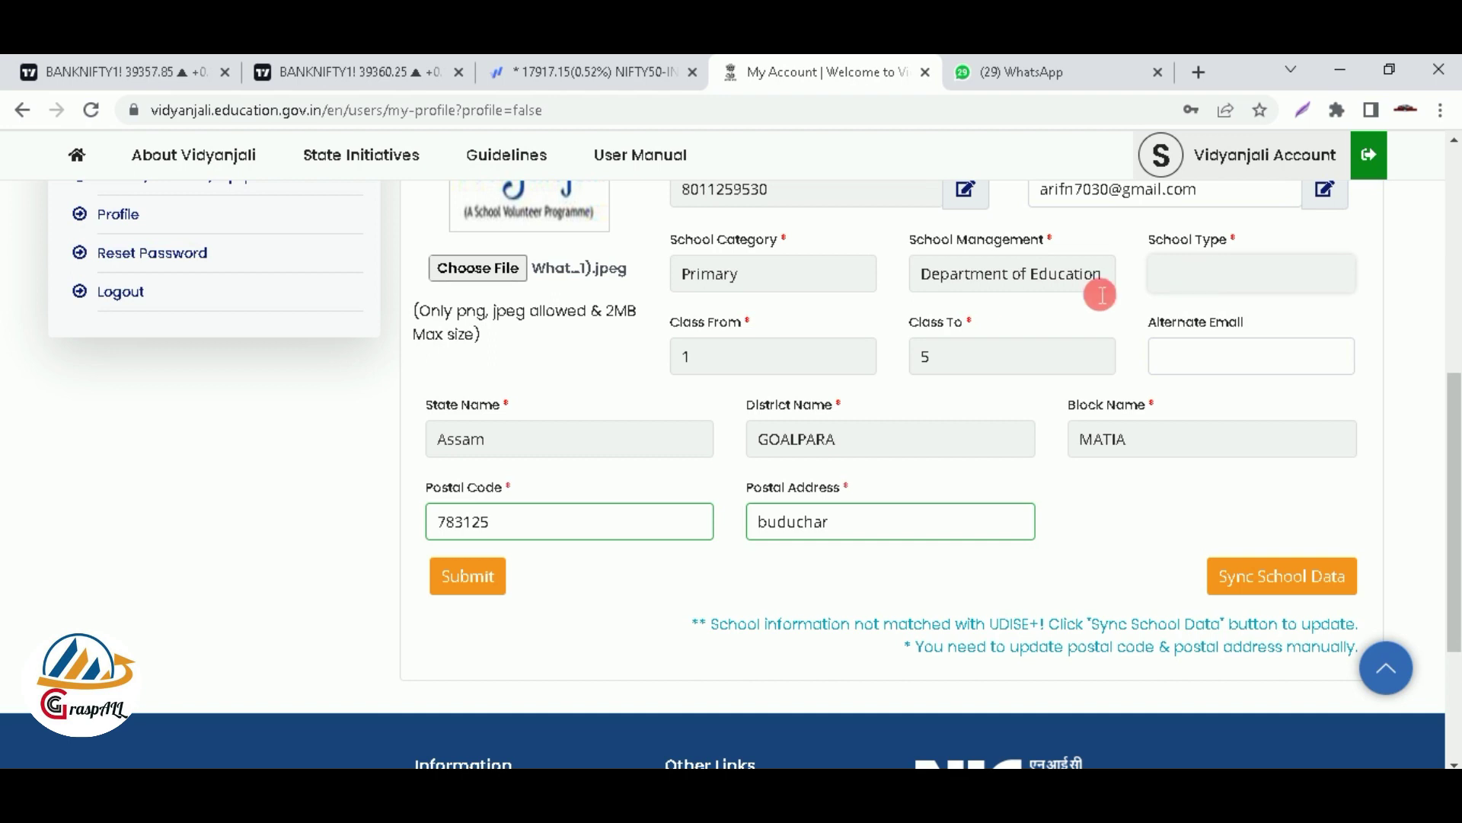
{"action": "left_click", "coordinate": [470, 579]}
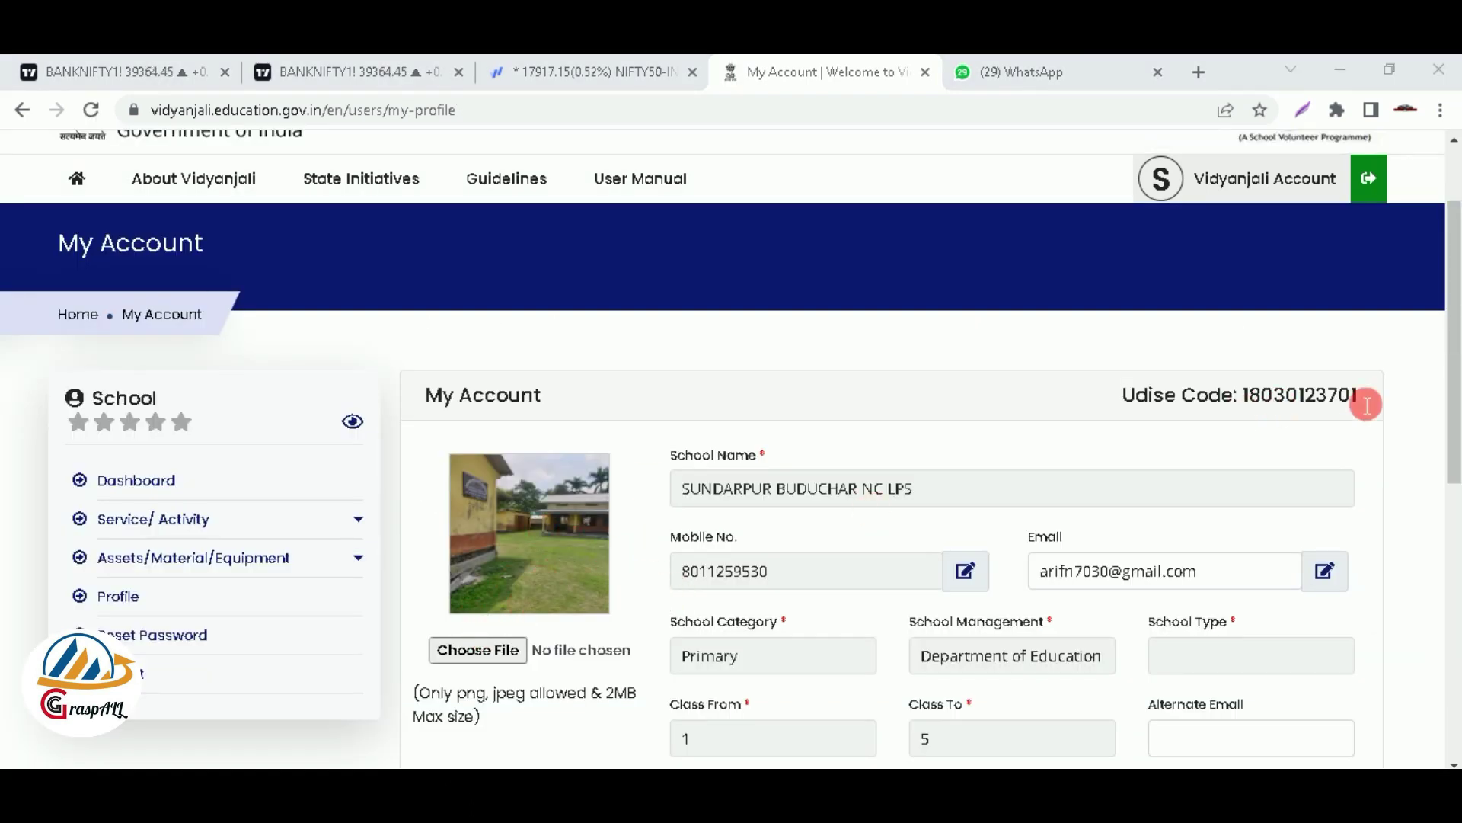
Review the submitted school profile, from the school picture and UDISE code down to the postal details
{"action": "left_click_drag", "start_coordinate": [1451, 398], "coordinate": [1454, 451]}
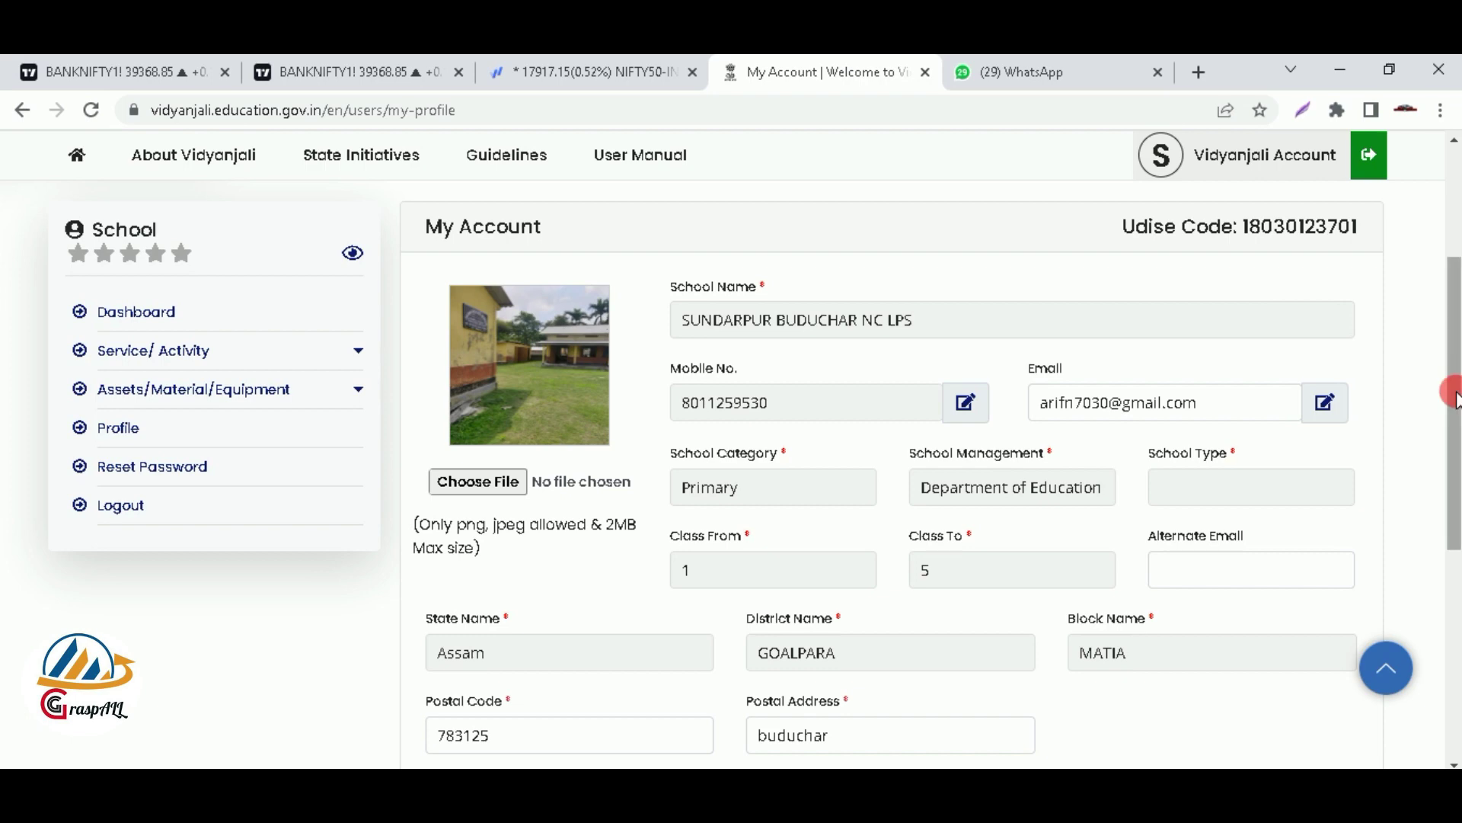
{"action": "left_click_drag", "start_coordinate": [1453, 411], "coordinate": [1455, 468]}
{"action": "scroll", "coordinate": [1454, 468], "scroll_direction": "down", "scroll_amount": 1}
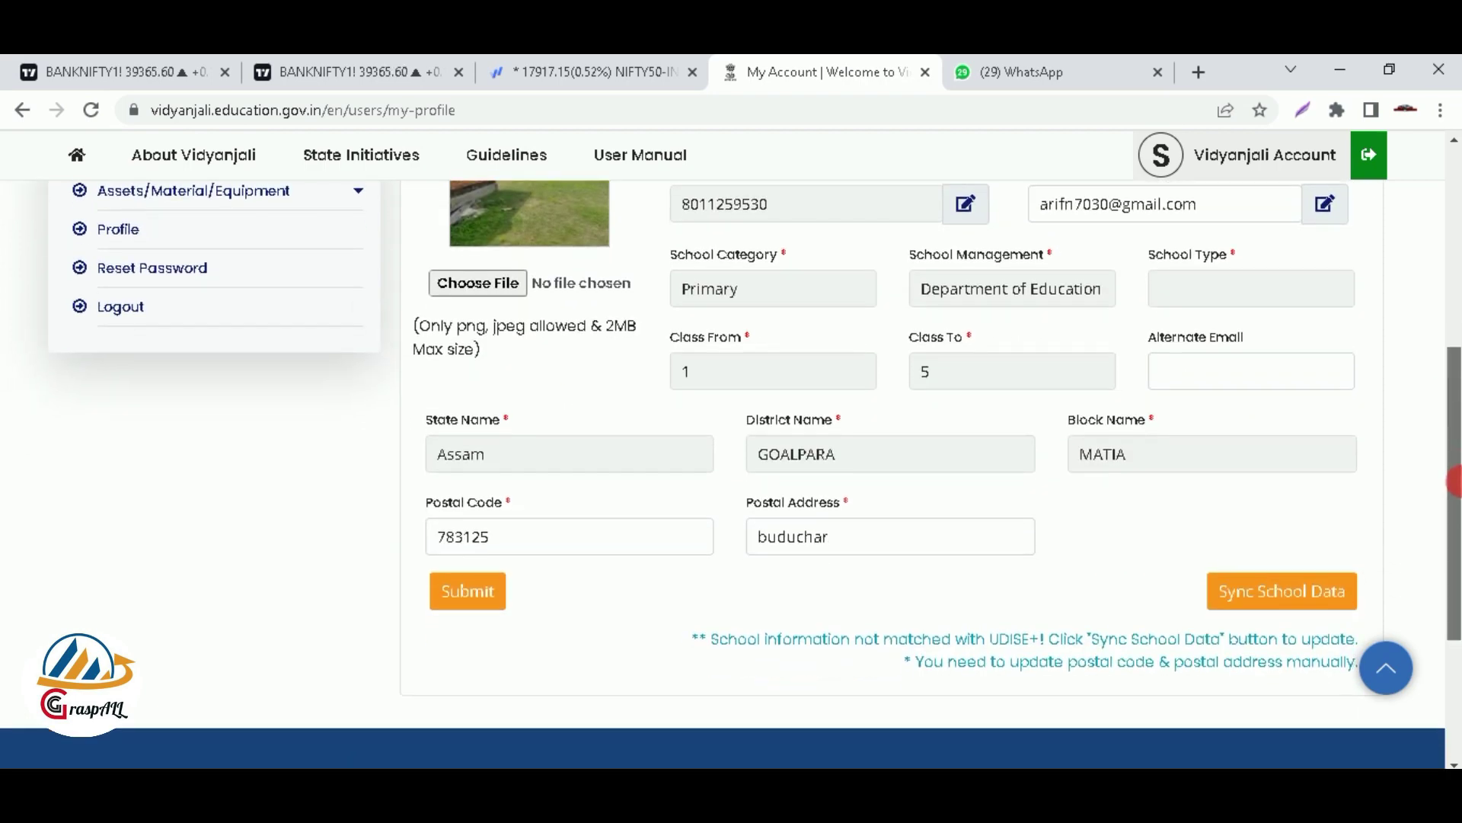
{"action": "scroll", "coordinate": [1455, 396], "scroll_direction": "up", "scroll_amount": 2}
{"action": "scroll", "coordinate": [1451, 346], "scroll_direction": "up", "scroll_amount": 4}
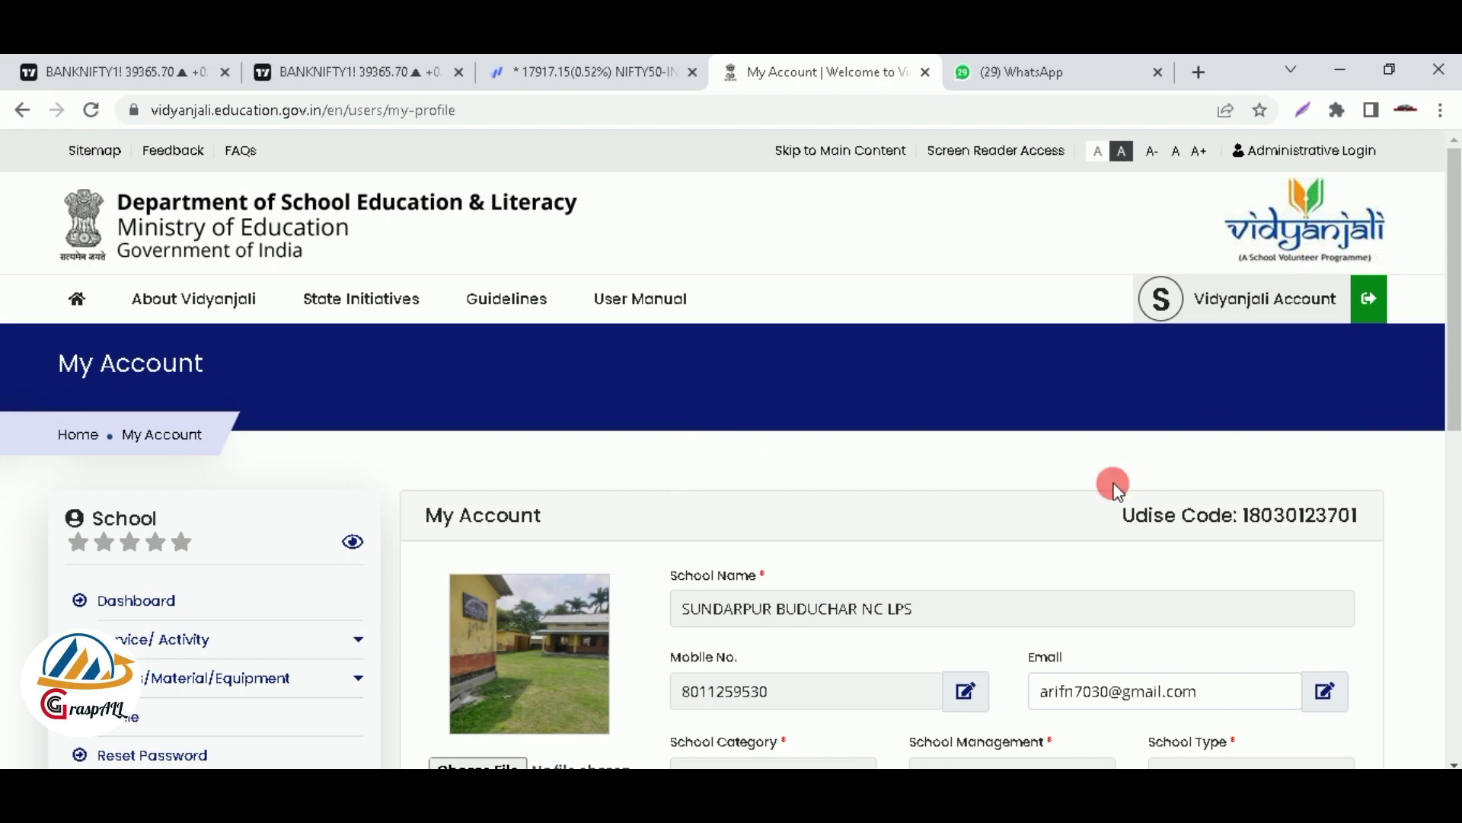
{"action": "left_click_drag", "start_coordinate": [1453, 352], "coordinate": [1454, 485]}
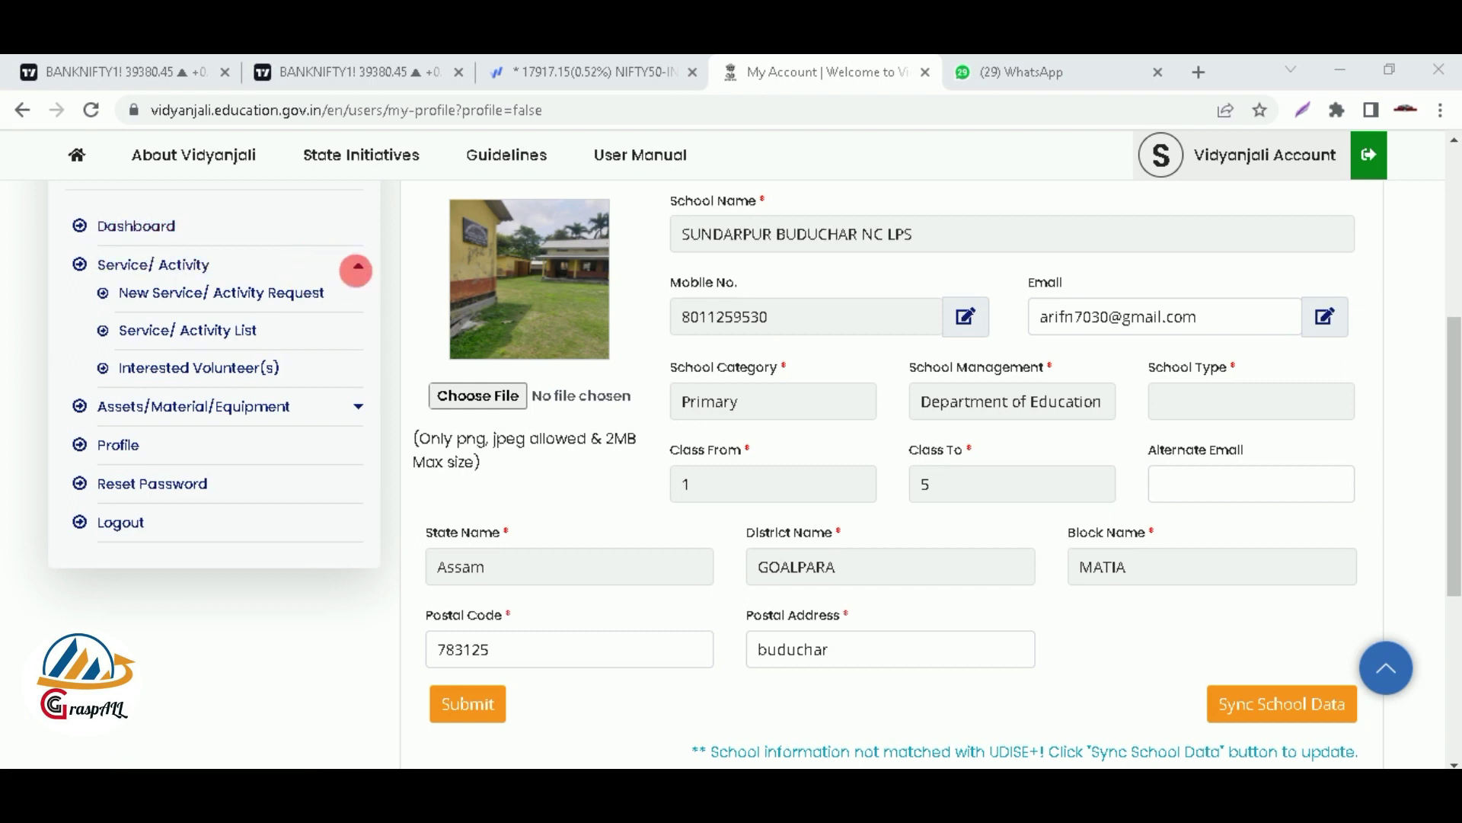
Show the request, list and interested-volunteer options under Service/Activity and Assets/Material/Equipment
{"action": "left_click", "coordinate": [355, 274]}
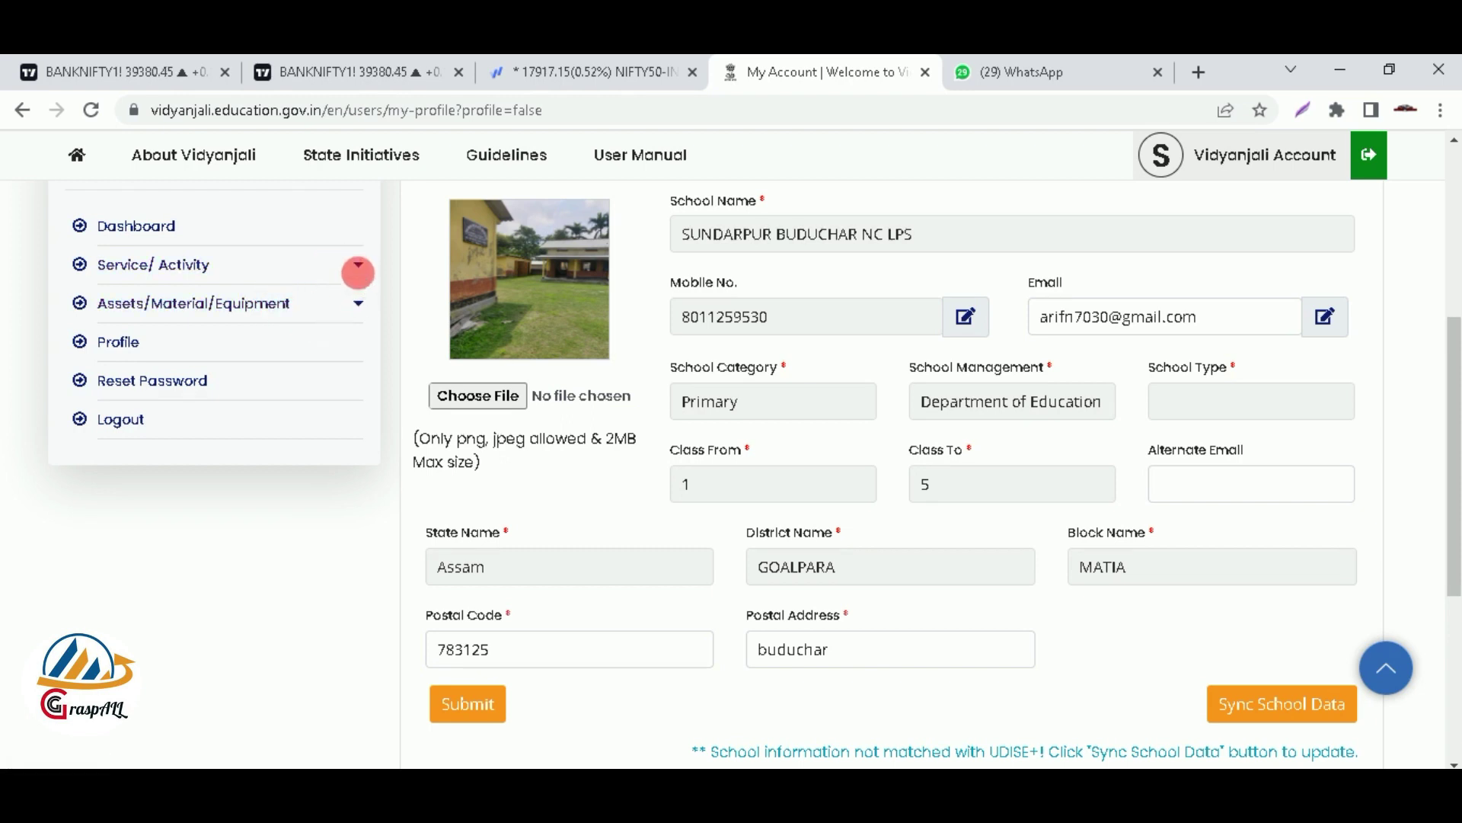
{"action": "left_click", "coordinate": [358, 266]}
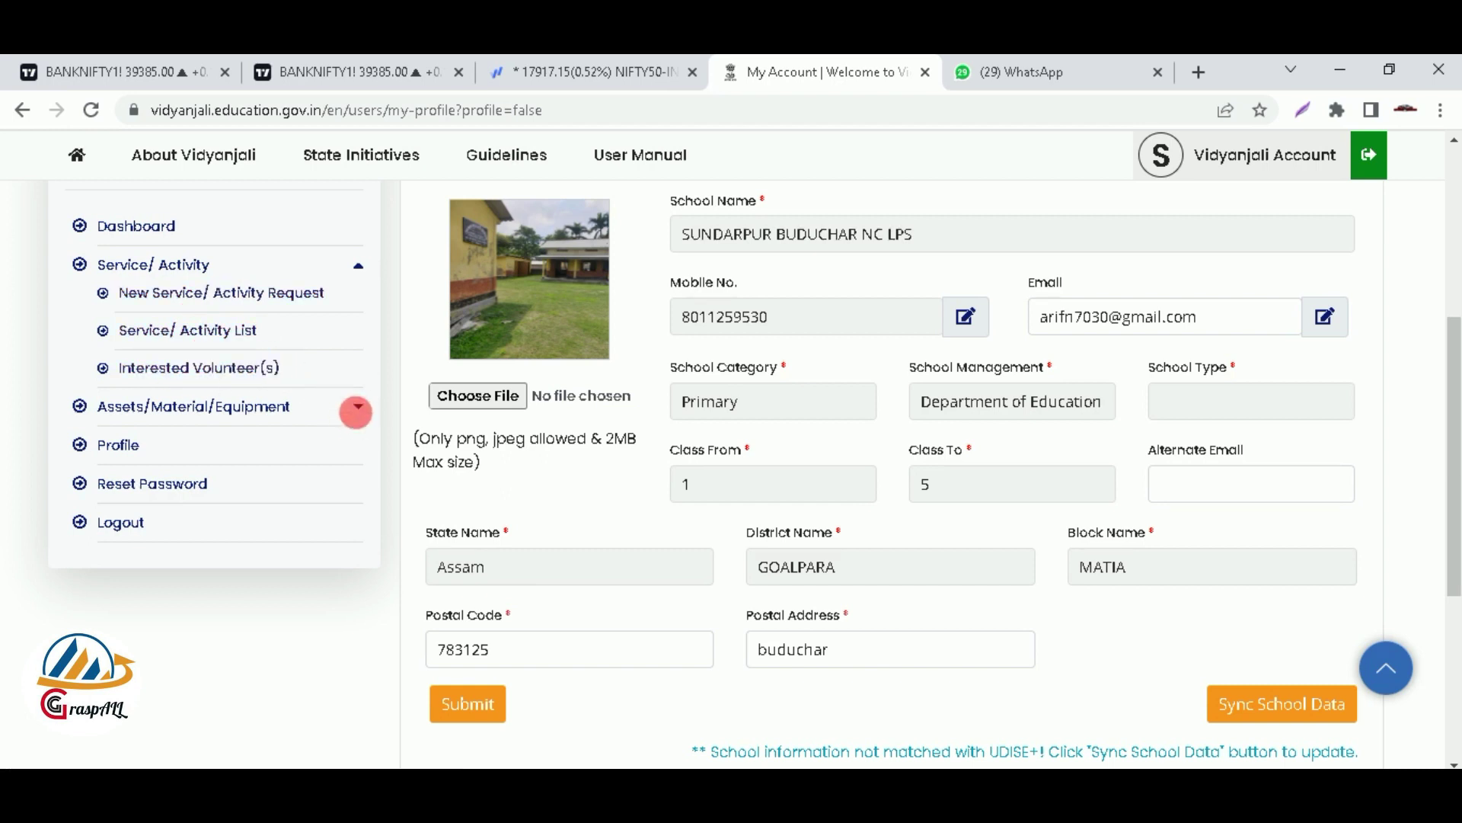
{"action": "left_click", "coordinate": [360, 407]}
{"action": "left_click", "coordinate": [209, 447]}
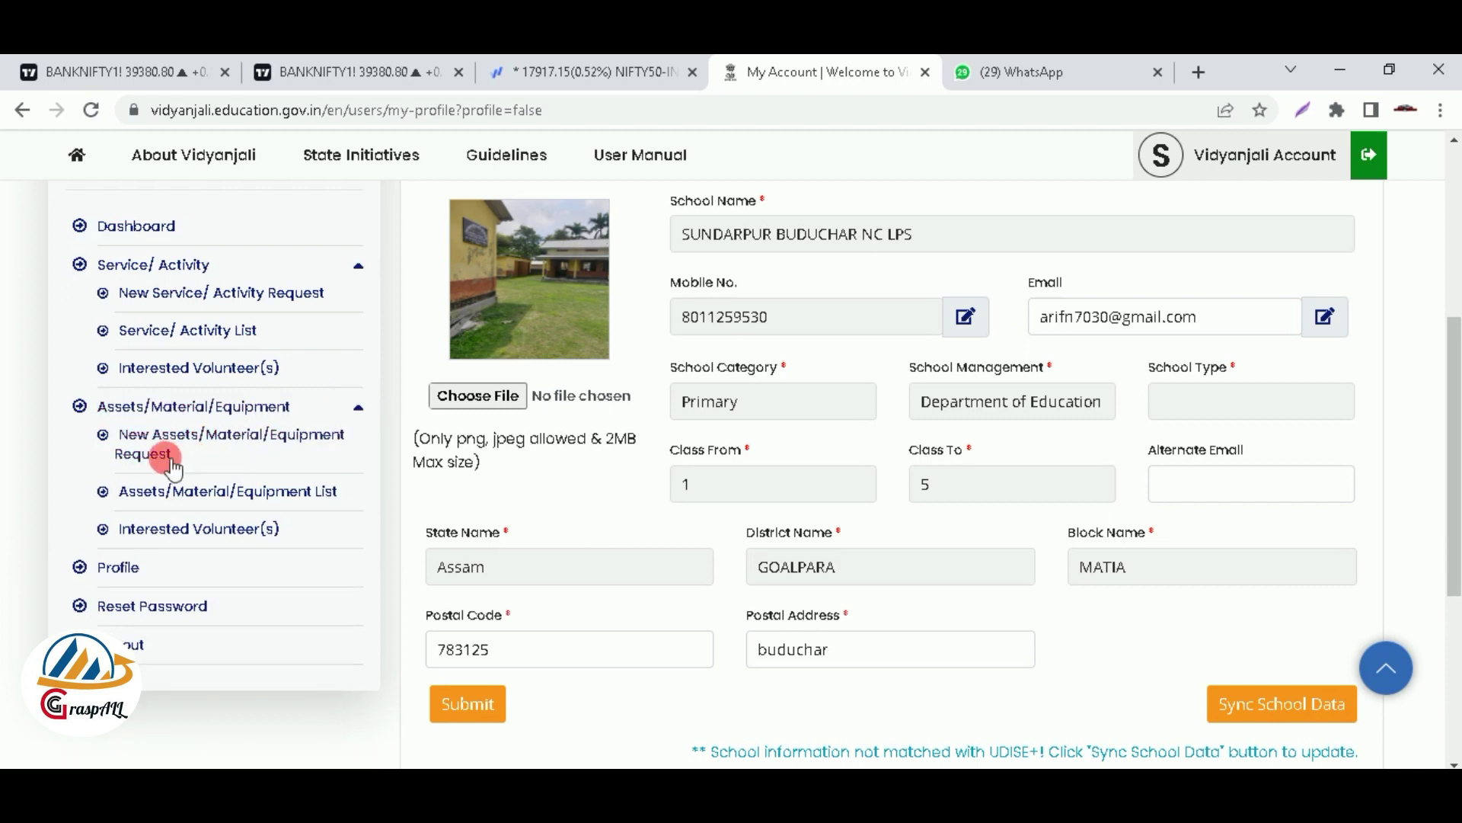
{"action": "left_click", "coordinate": [244, 462]}
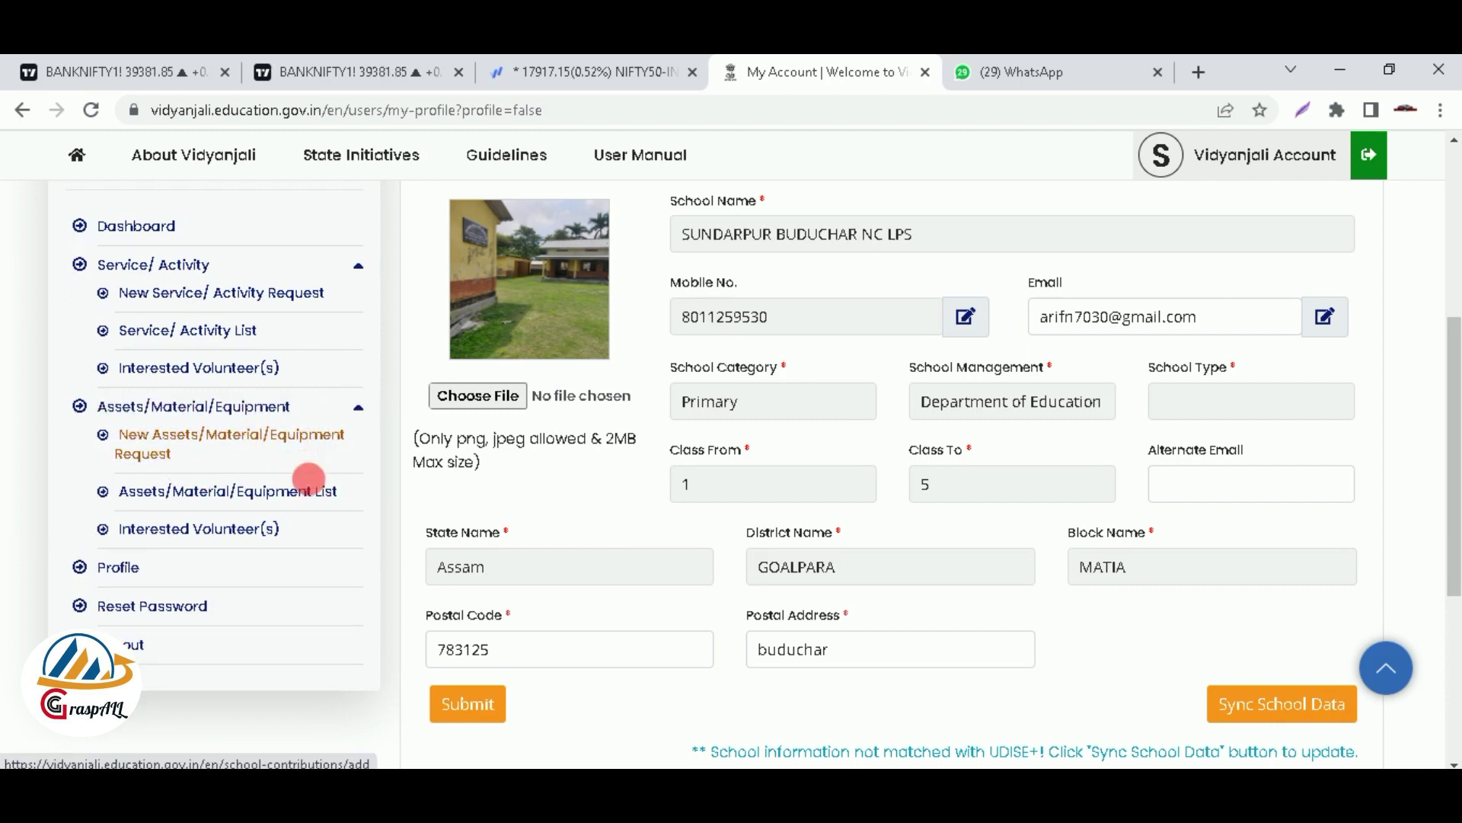